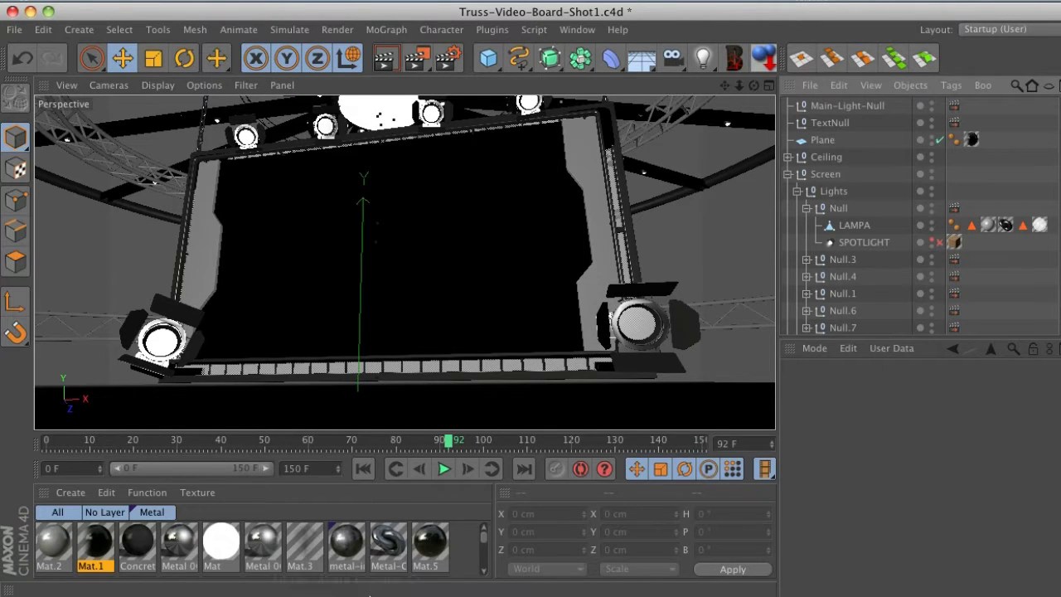
Bring After Effects forward and step through Shot1, ending near 0;00;01;22
left_click(187, 570)
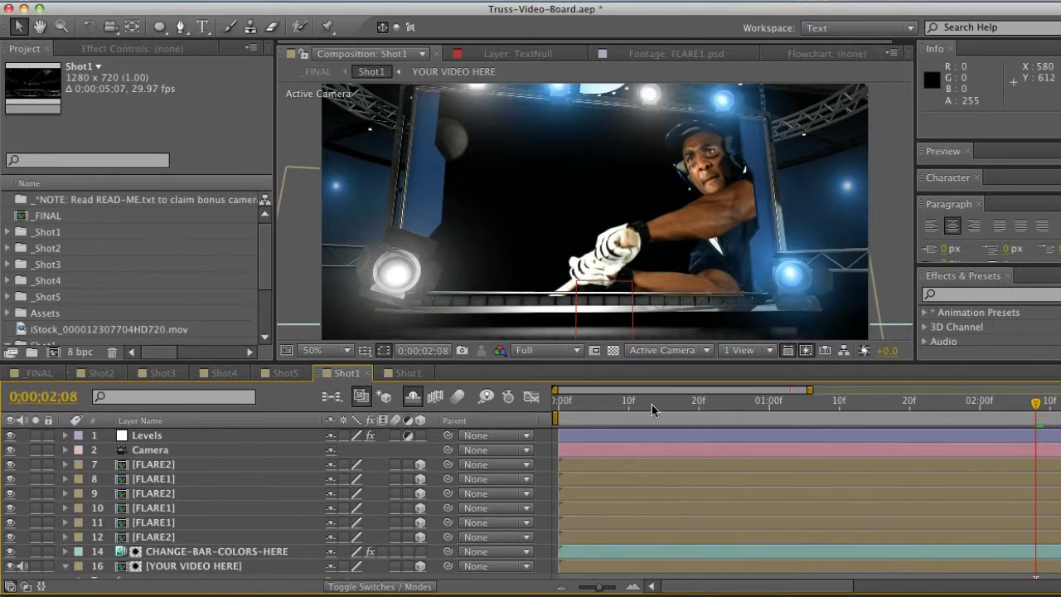
left_click(651, 404)
left_click(672, 402)
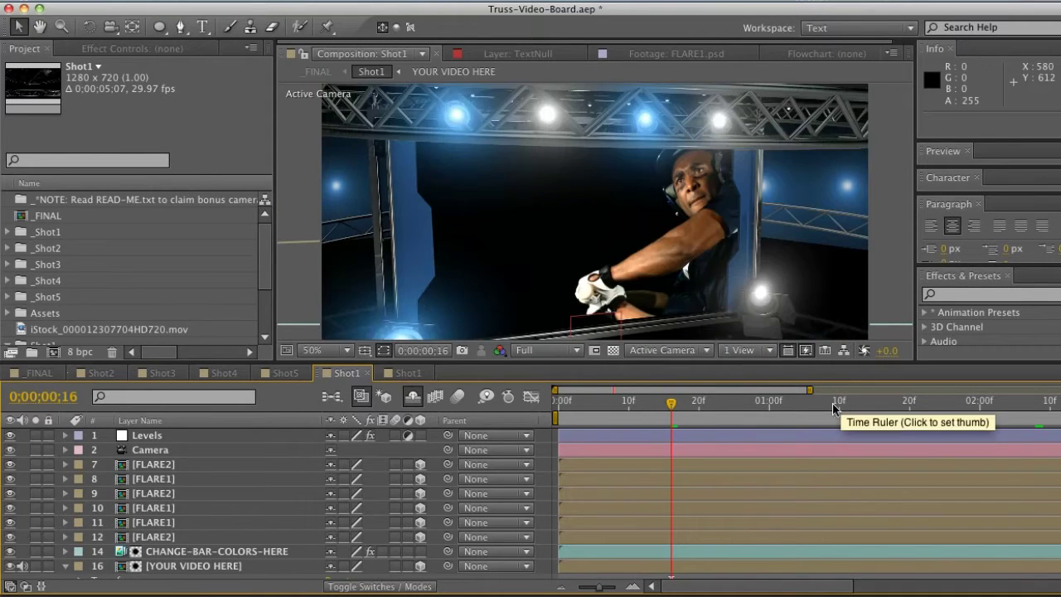
left_click(833, 404)
left_click(854, 404)
left_click(875, 404)
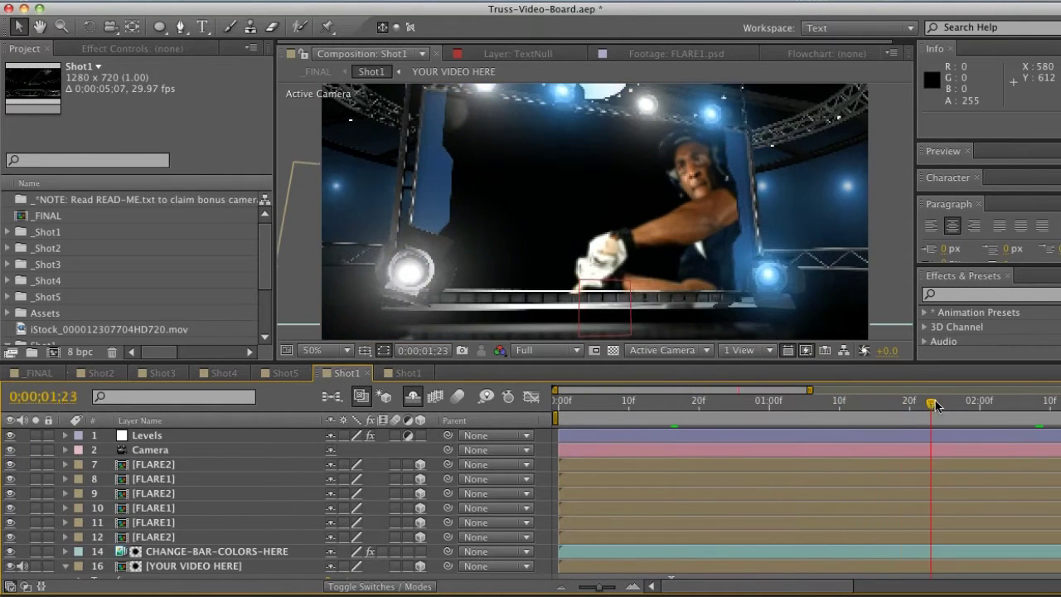
left_click(937, 404)
left_click(968, 403)
left_click(999, 404)
left_click(1022, 403)
left_click(1044, 404)
left_click(929, 403)
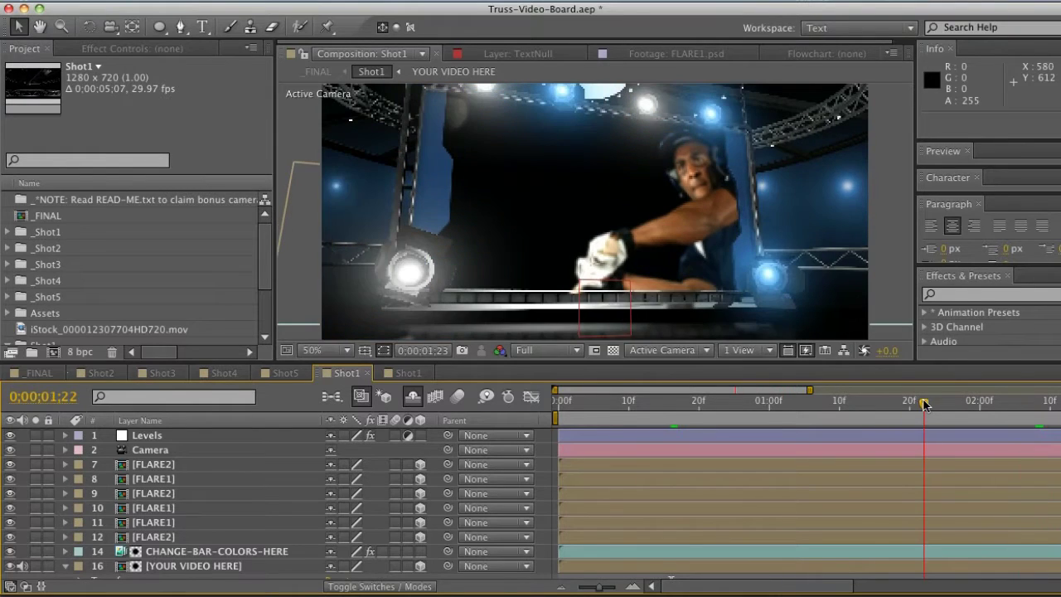
Zoom the timeline out, scrub Shot1 to 0;00;03;15, then return to Cinema 4D
key("minus")
left_click_drag(792, 401, 955, 404)
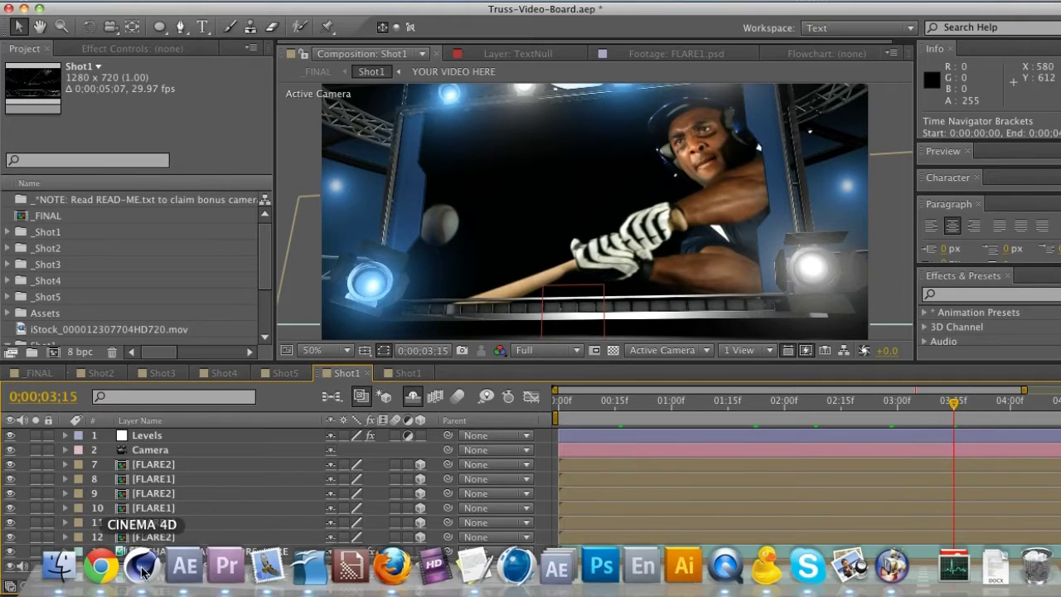
left_click(205, 571)
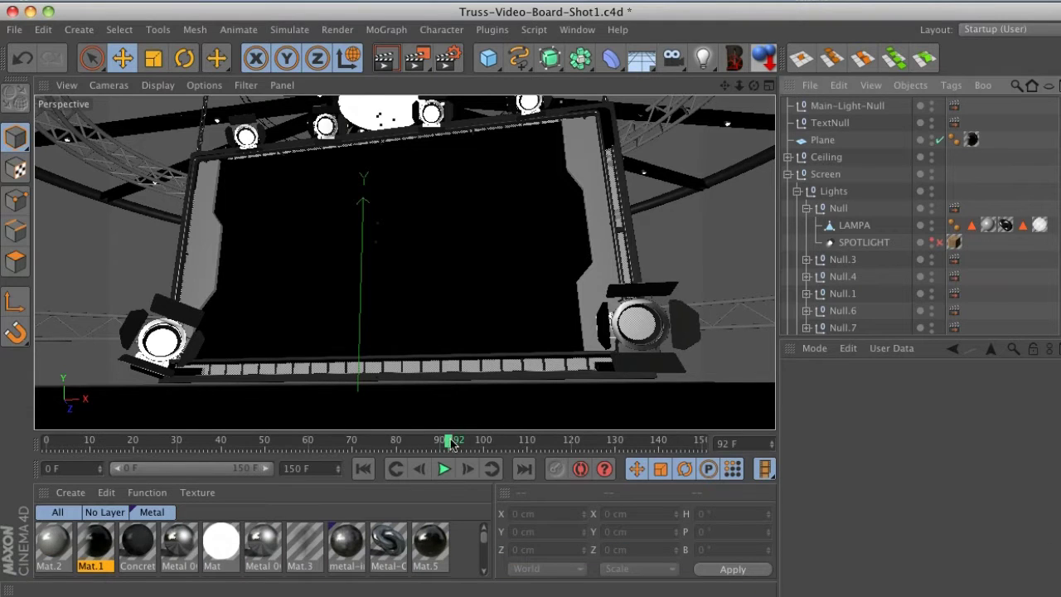
At frame 72, inspect Null.3, Null.4, Null.1, Null.6 and Null.6's External Compositing tag
left_click_drag(451, 439, 650, 440)
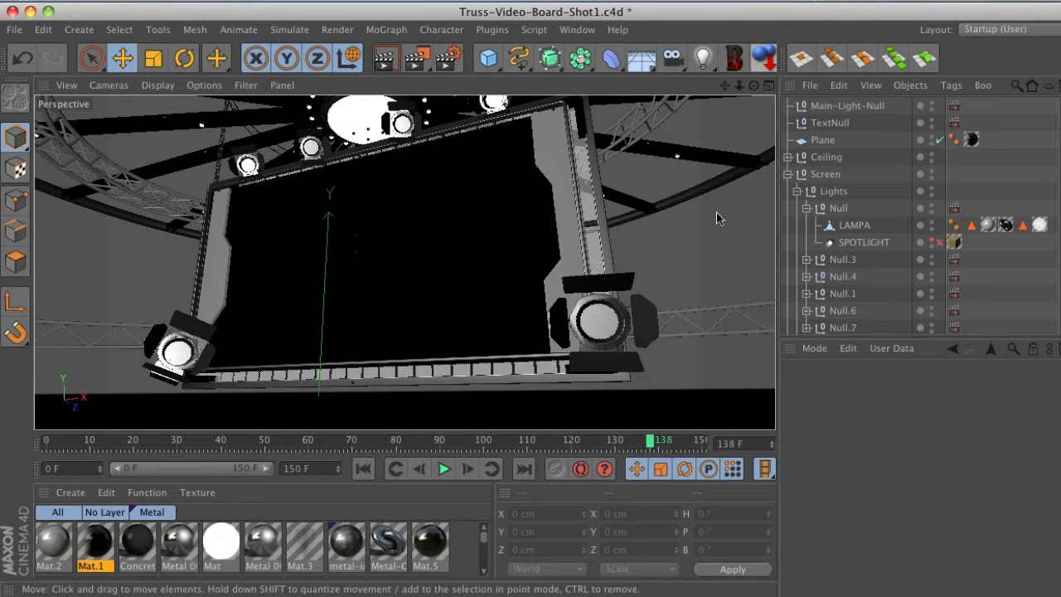
left_click(882, 261)
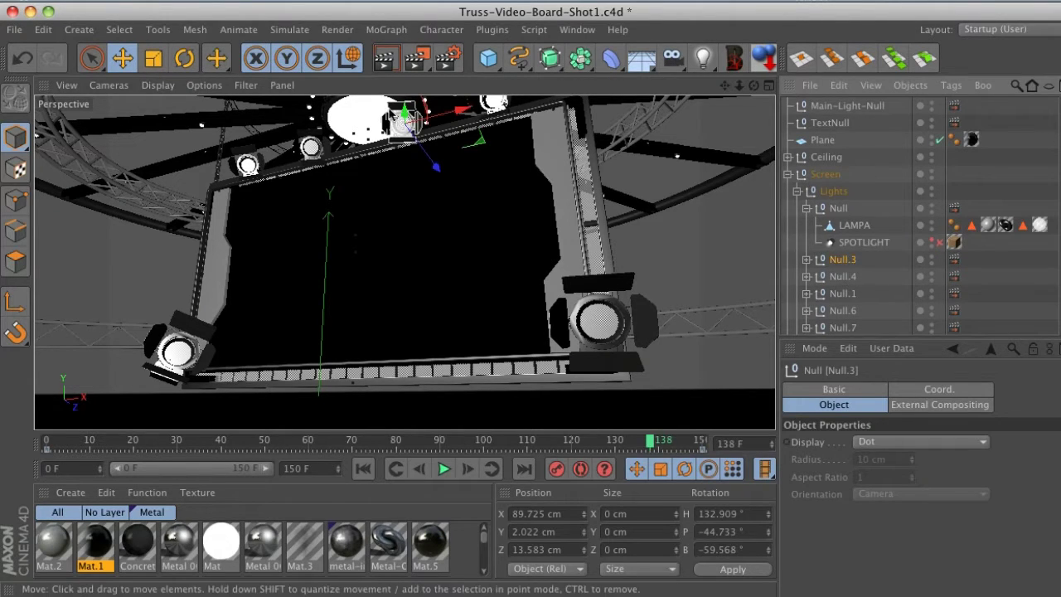
left_click(839, 280)
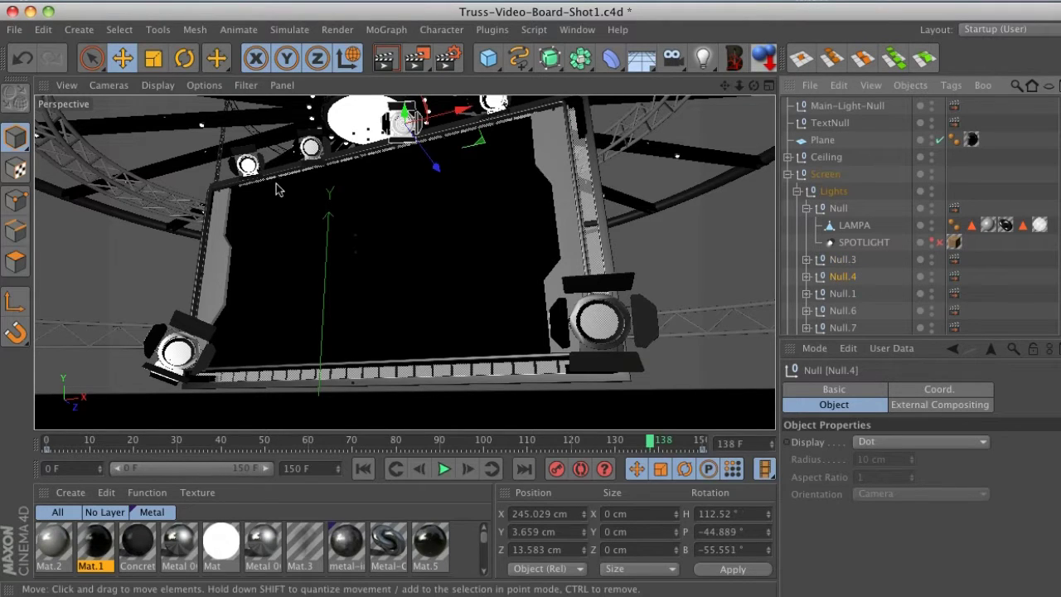
left_click(850, 294)
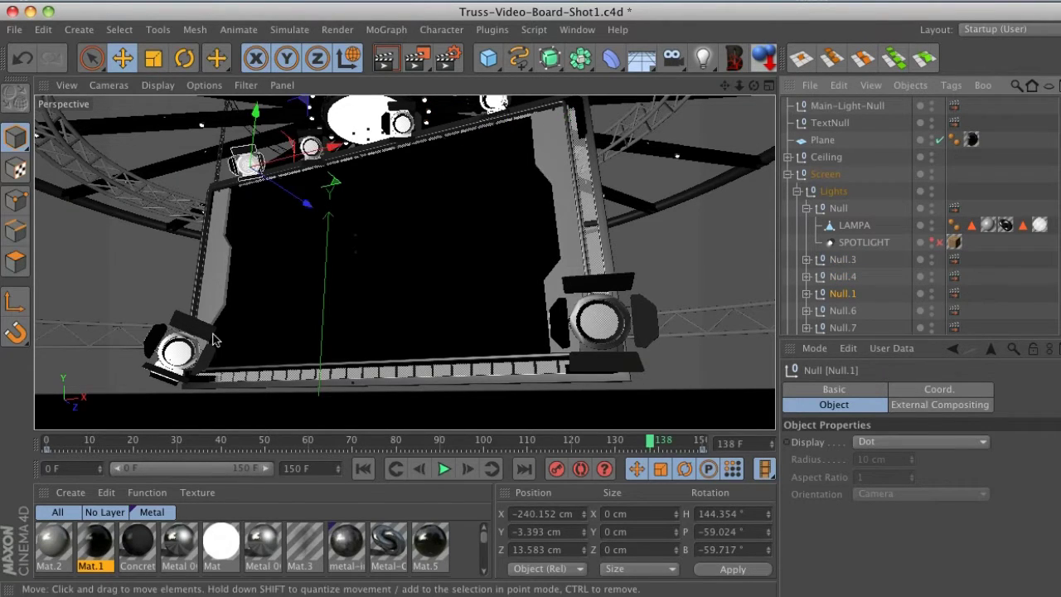
left_click(838, 312)
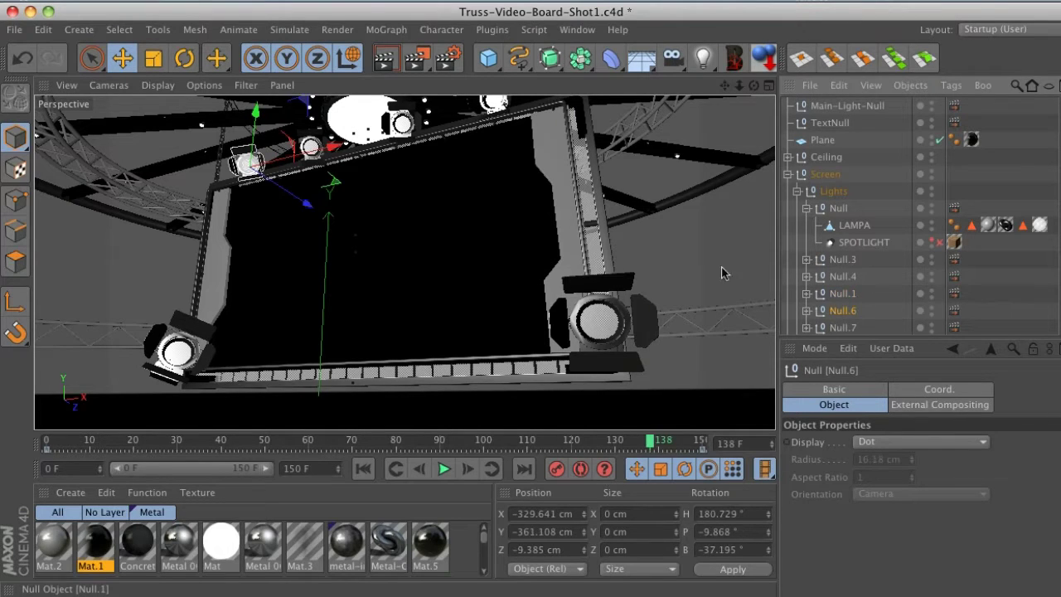
left_click(954, 311)
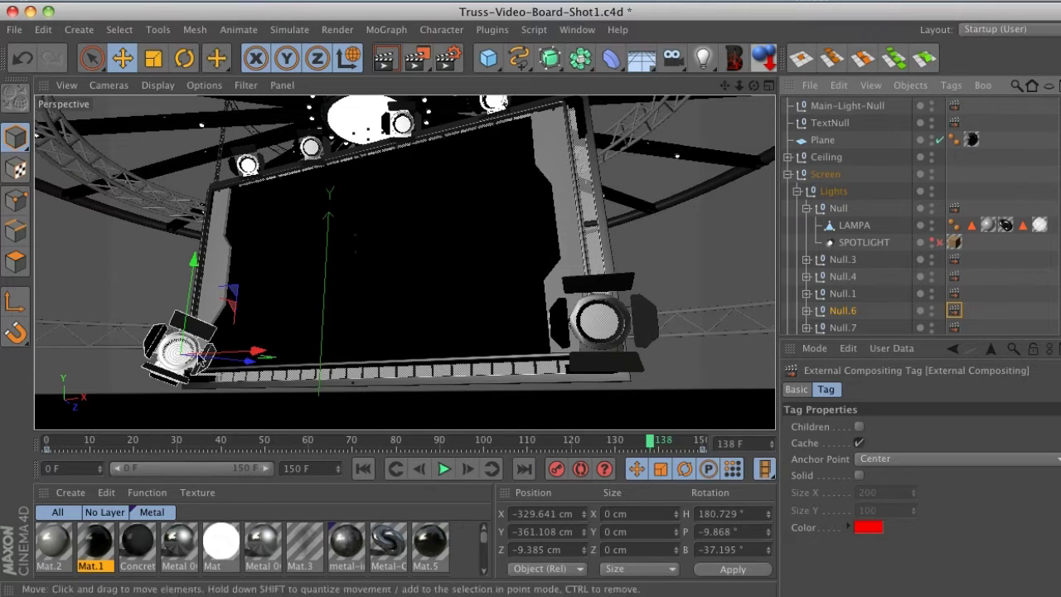
Review the Save options in Render Settings, close them, and return to After Effects
left_click(448, 58)
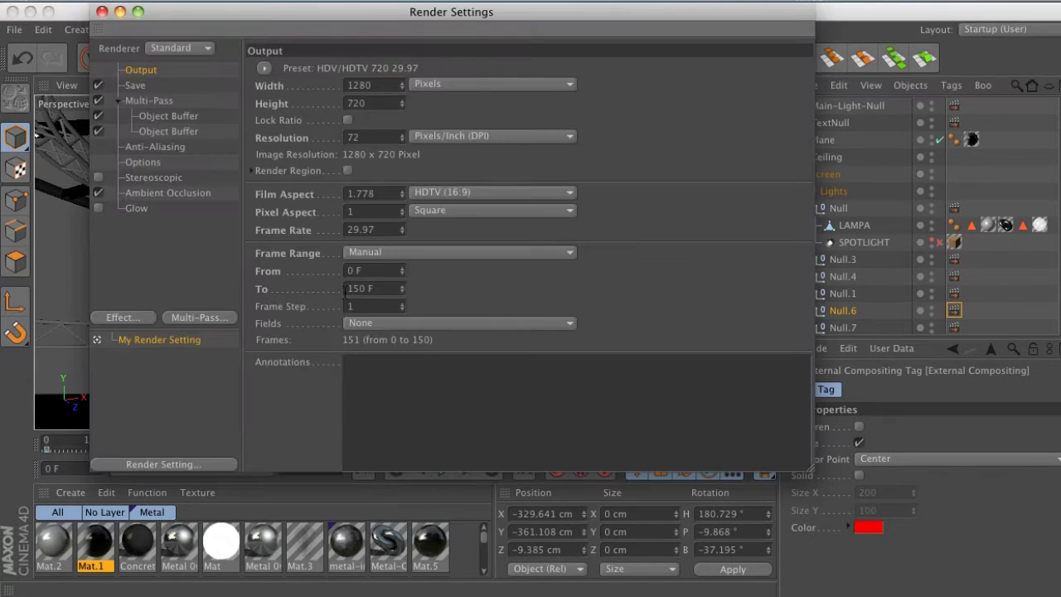
left_click(135, 85)
scroll(313, 368, "down", 3)
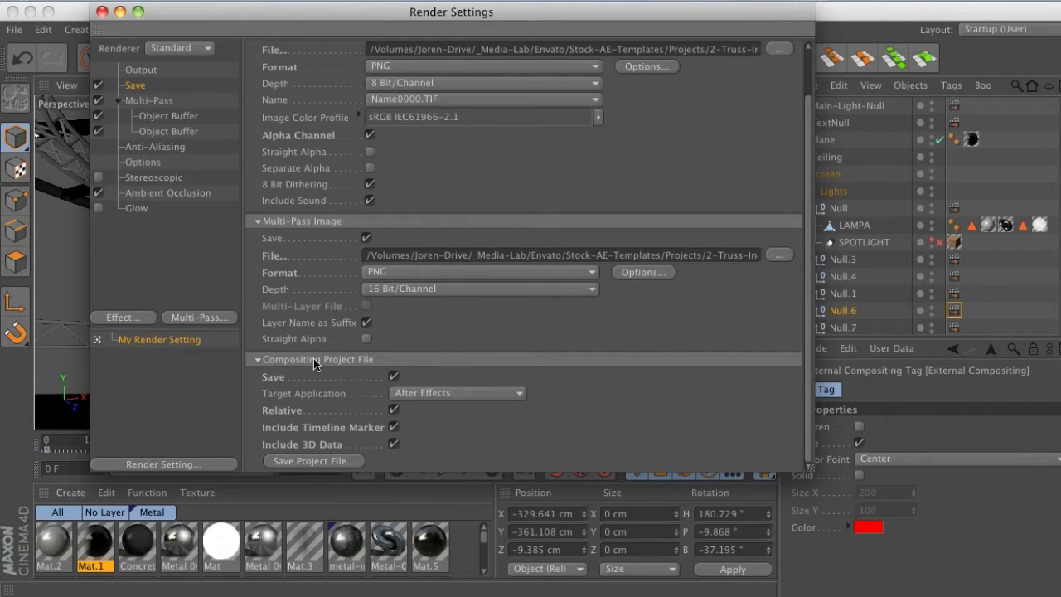
left_click(102, 12)
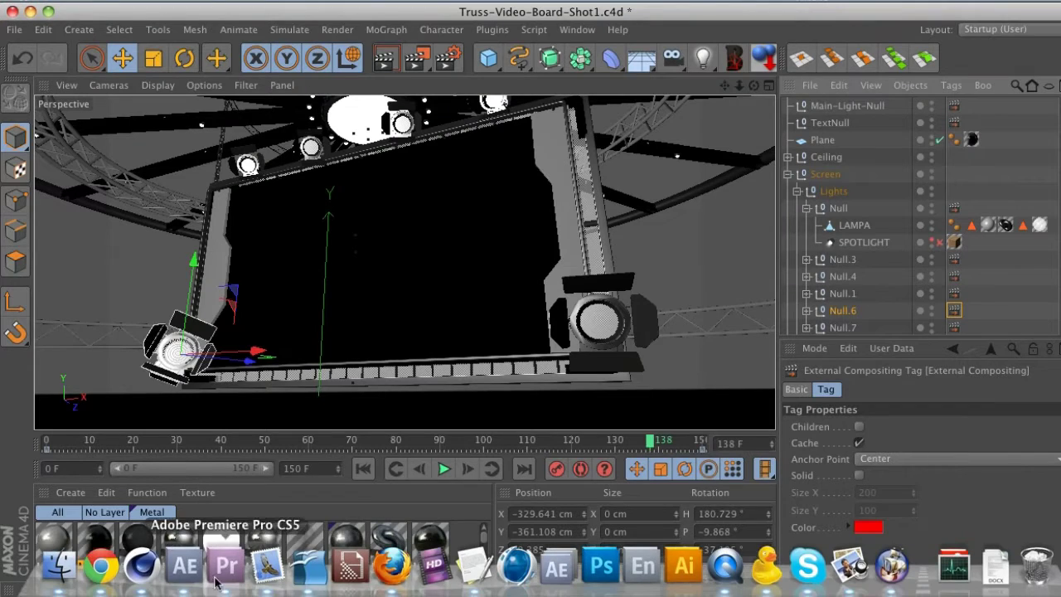
left_click(182, 569)
Set Shot1 to about 0;00;01;26, then preview frames of the imported Cinema 4D Shot1 comp
left_click_drag(787, 404, 769, 404)
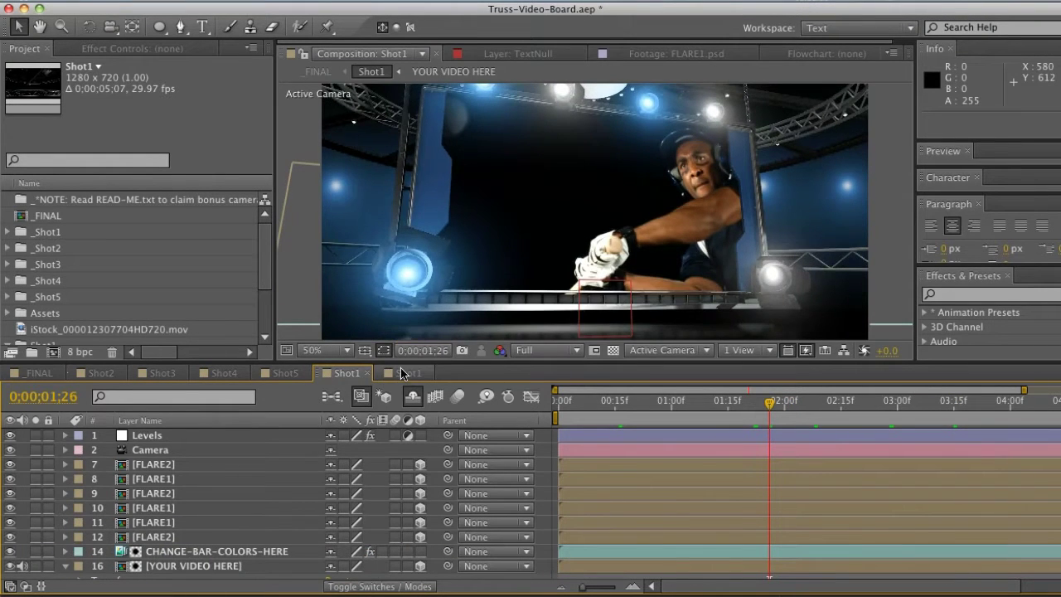
left_click(405, 373)
left_click_drag(579, 402, 786, 410)
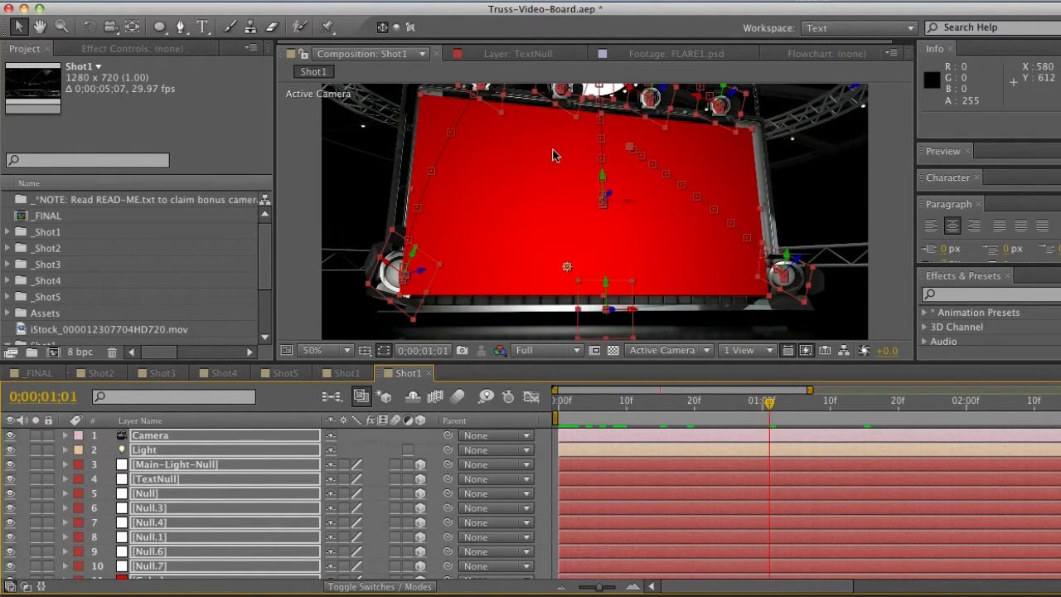
scroll(218, 468, "down", 2)
Hide the red Cube layer, check an earlier frame, and expand the Shot1 project folder
left_click(137, 557)
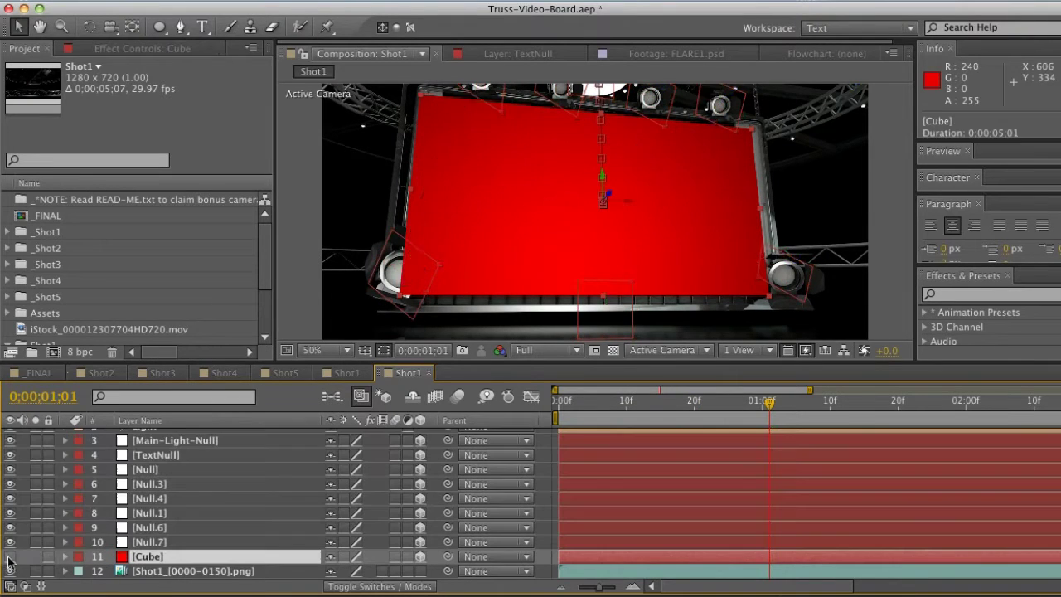
left_click_drag(793, 403, 707, 406)
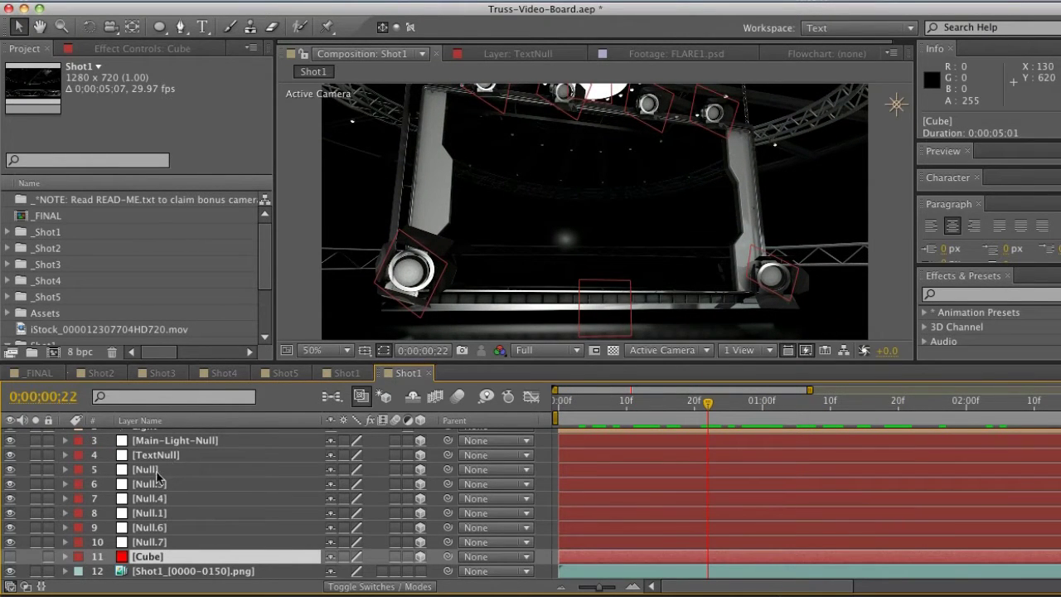
scroll(18, 270, "down", 5)
left_click(18, 266)
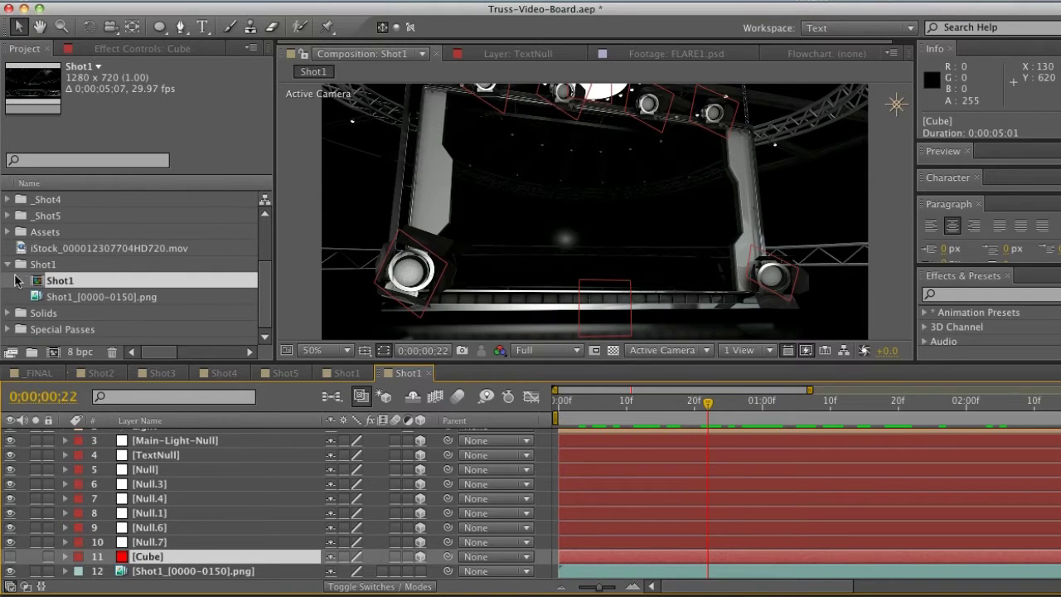
Open the FLARE1 comp from Assets and delete both FLARE1.psd layers
left_click(9, 232)
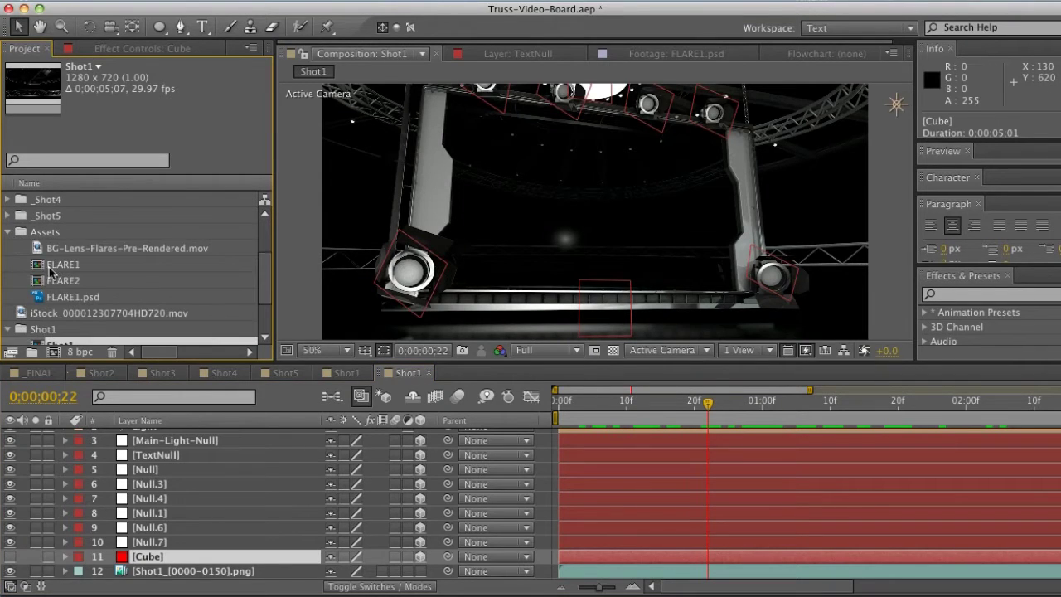
left_click(37, 267)
double_click(38, 267)
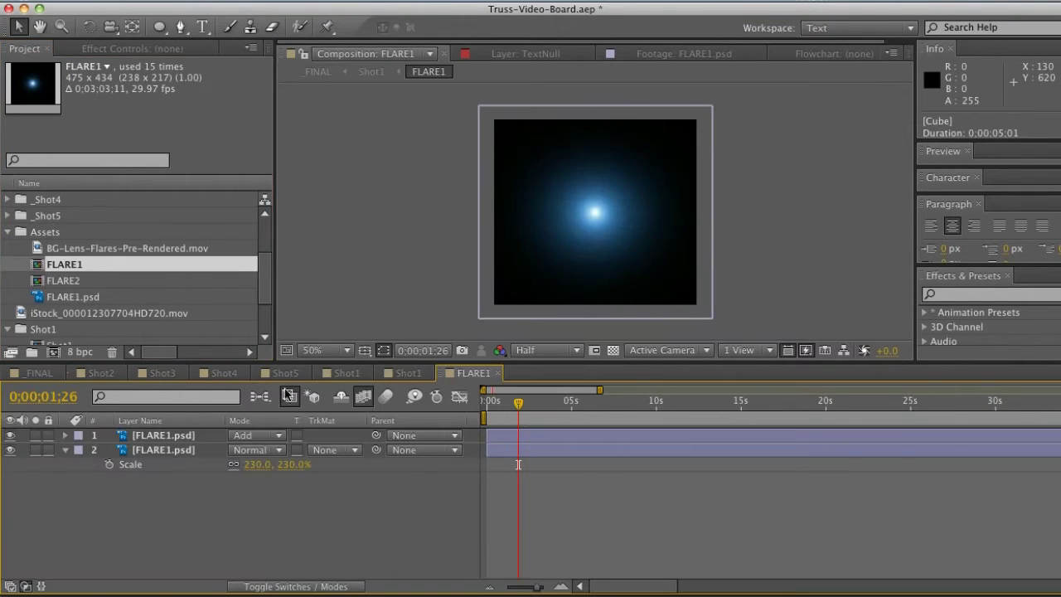
left_click(146, 437)
key("Delete")
left_click(295, 440)
key("Delete")
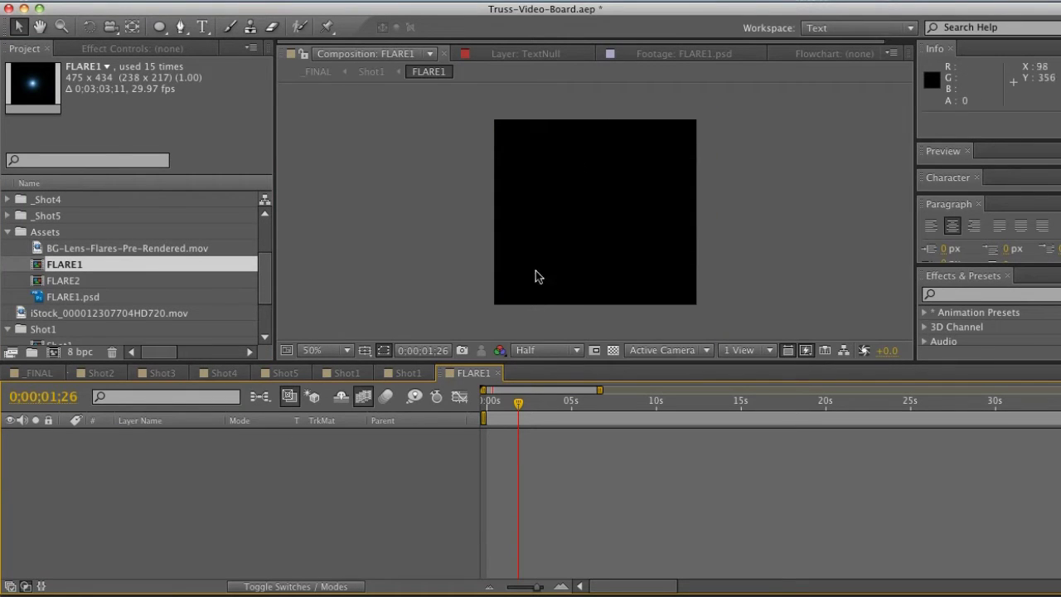
left_click_drag(518, 403, 488, 406)
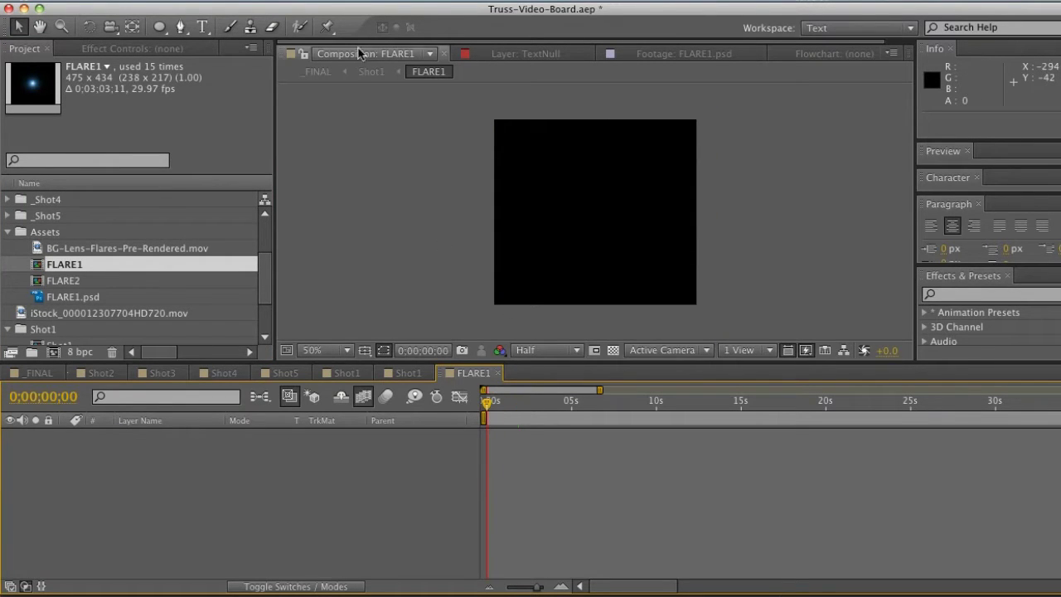
Add a new black solid layer to FLARE1
left_click(306, 0)
mouse_move(332, 12)
left_click(604, 49)
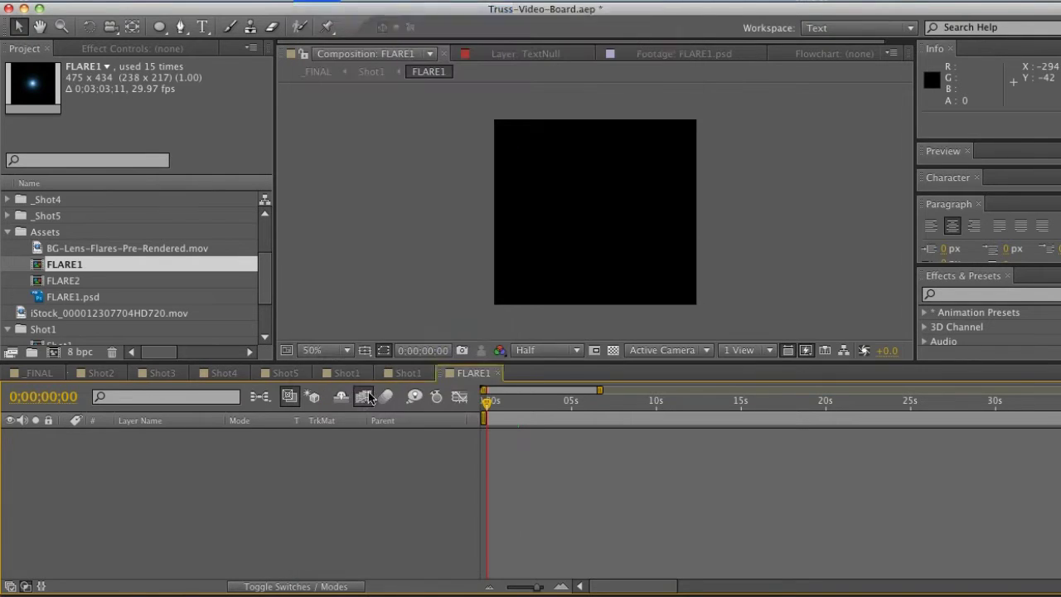
left_click(364, 396)
key("super+y")
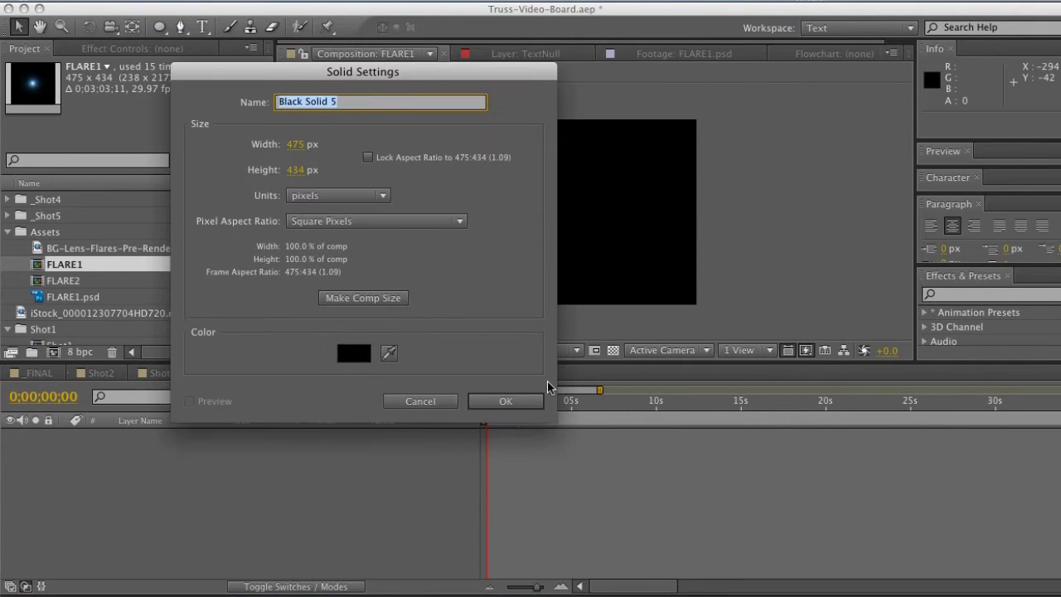
left_click(483, 401)
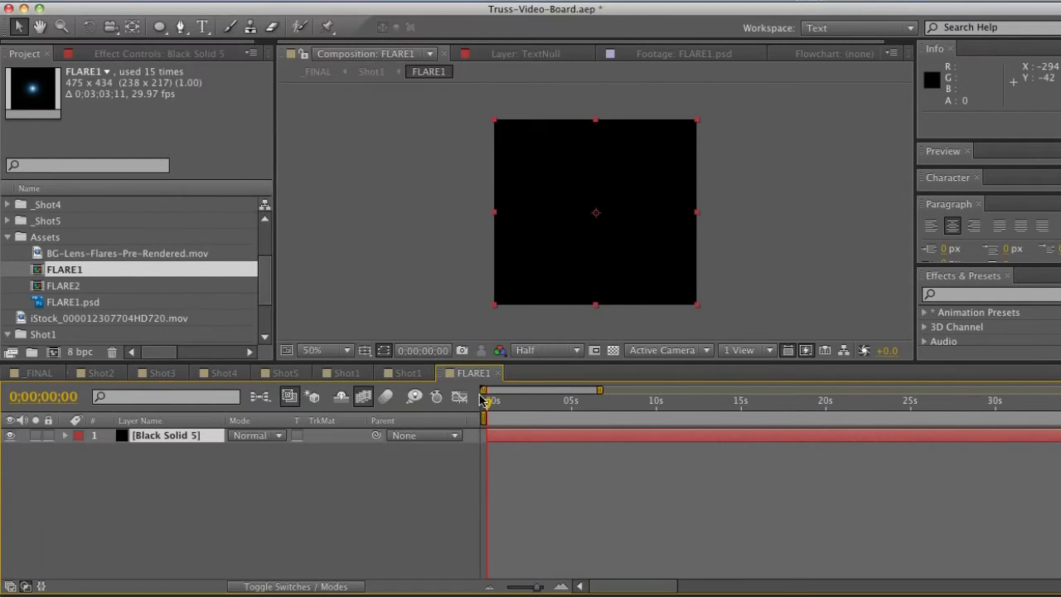
Apply Optical Flares to the solid, centre the flare in the comp, and open its Options editor
left_click(358, 1)
mouse_move(498, 526)
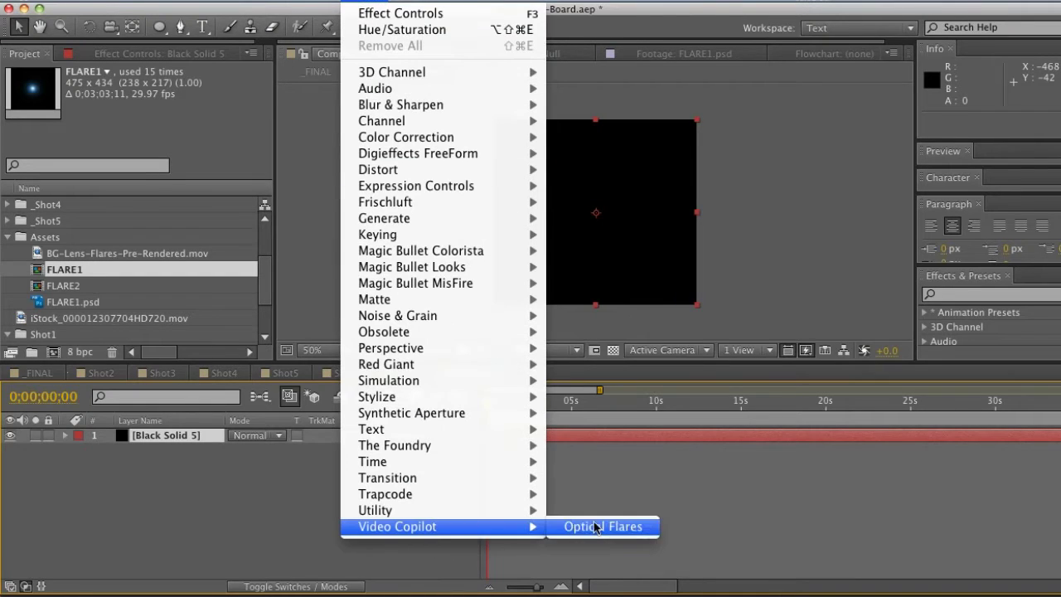
left_click(595, 527)
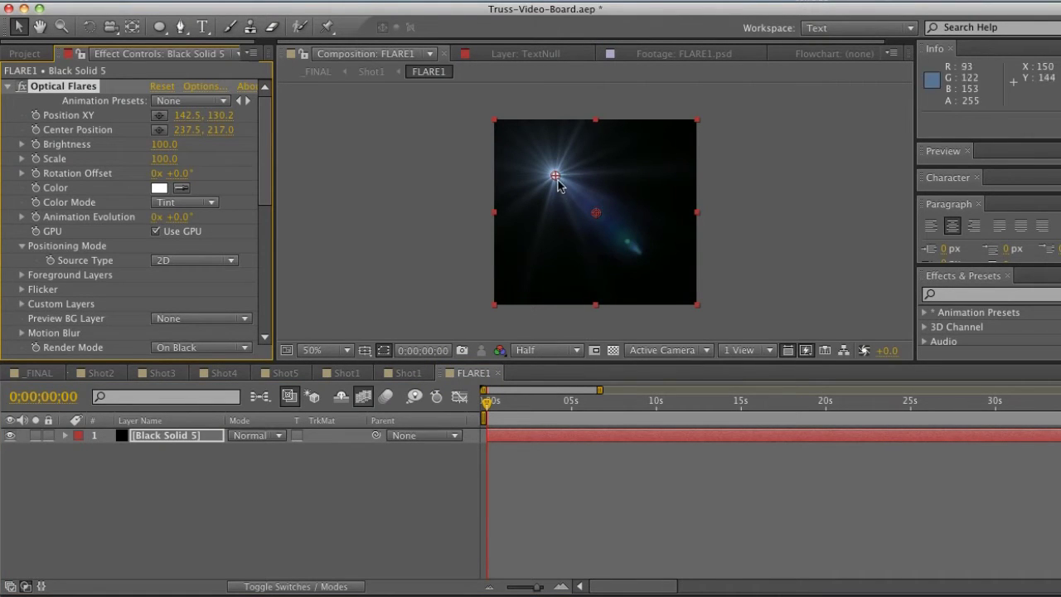
left_click_drag(556, 176, 595, 212)
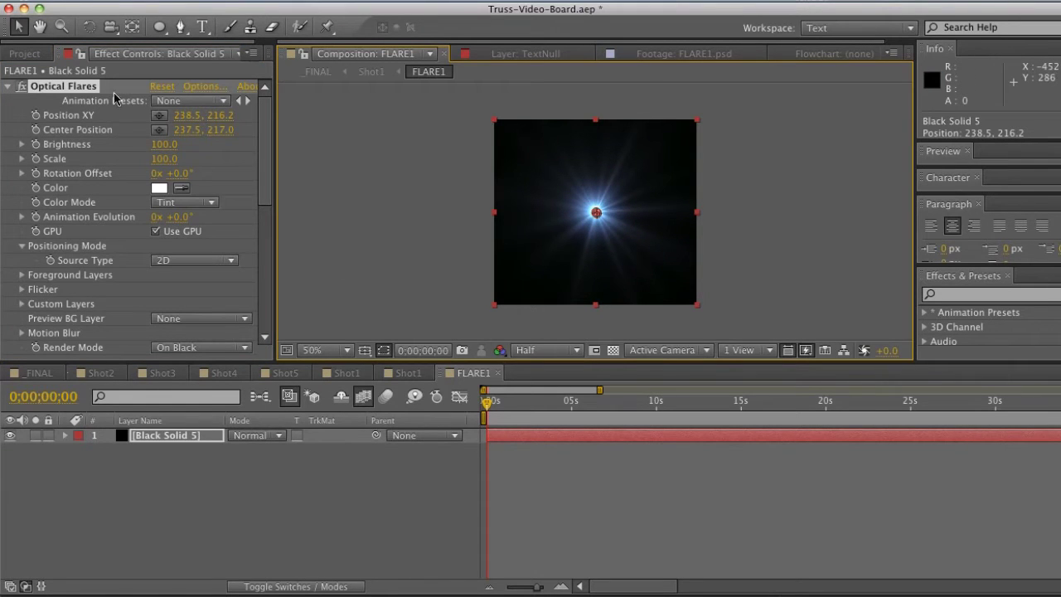
left_click(213, 87)
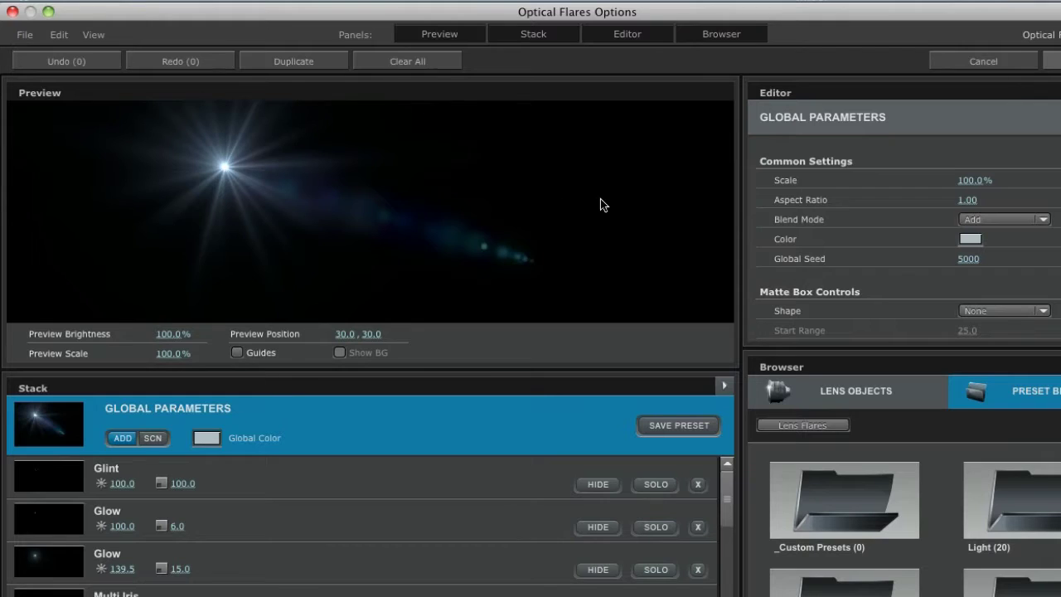
Delete the Glint, five Multi Iris and Spike Ball elements, then scale the second Glow to 27.5
left_click(698, 484)
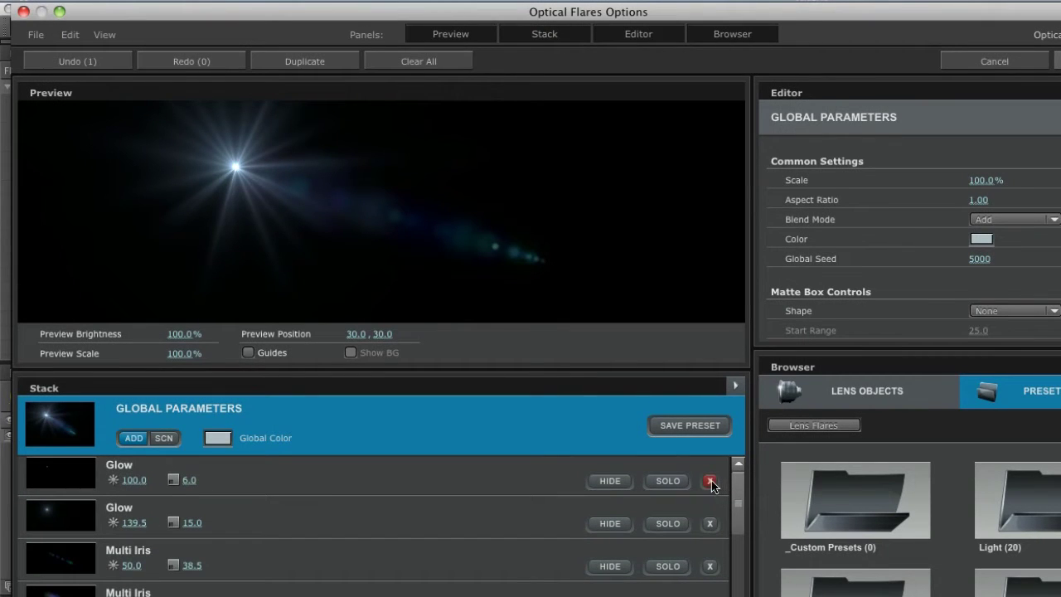
left_click(709, 566)
left_click(709, 563)
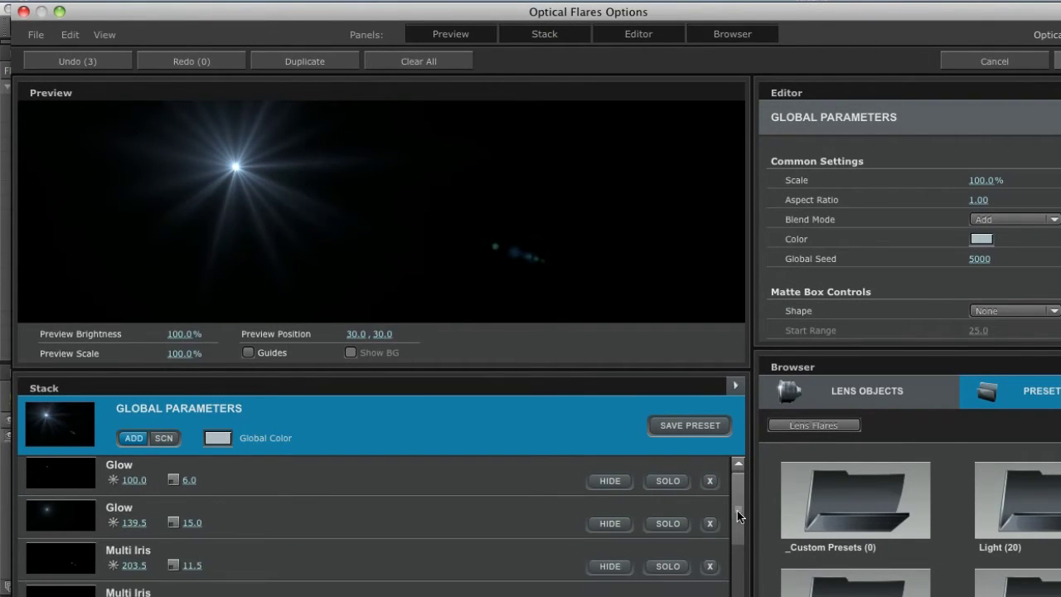
left_click_drag(741, 518, 737, 534)
left_click(709, 530)
left_click(709, 530)
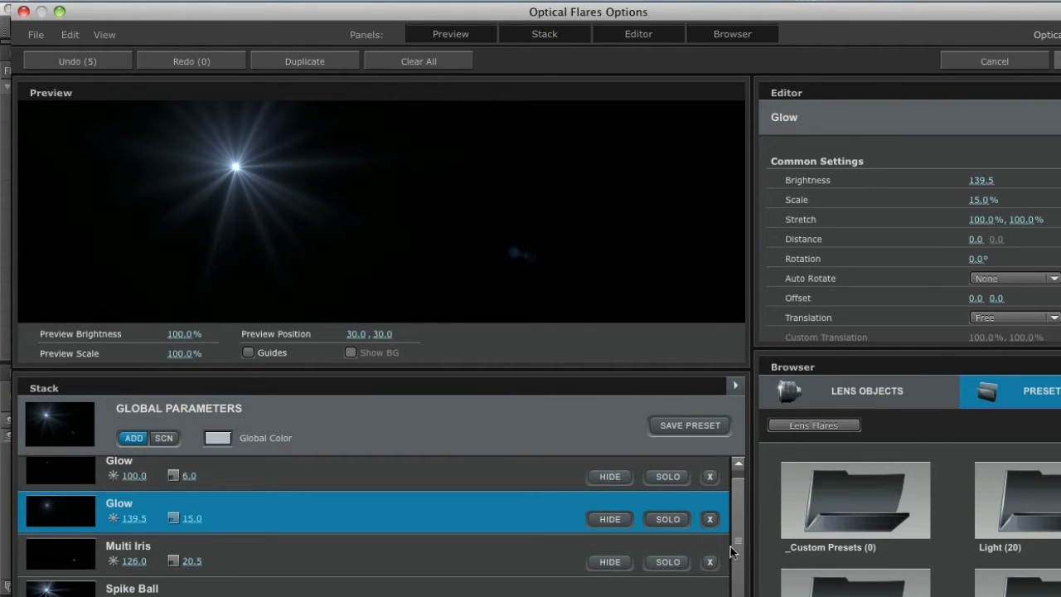
left_click(710, 562)
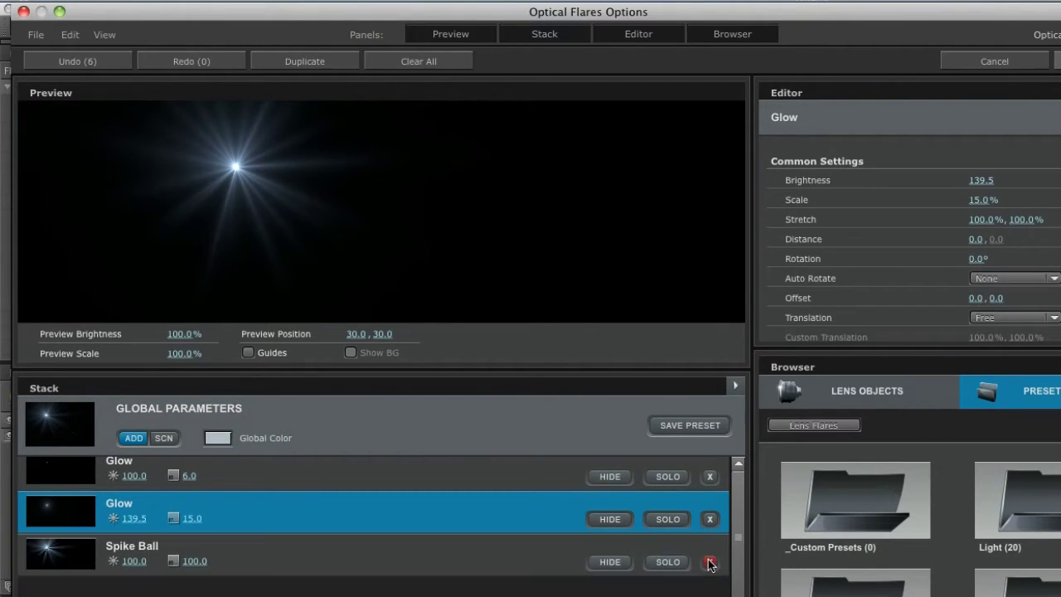
left_click(711, 571)
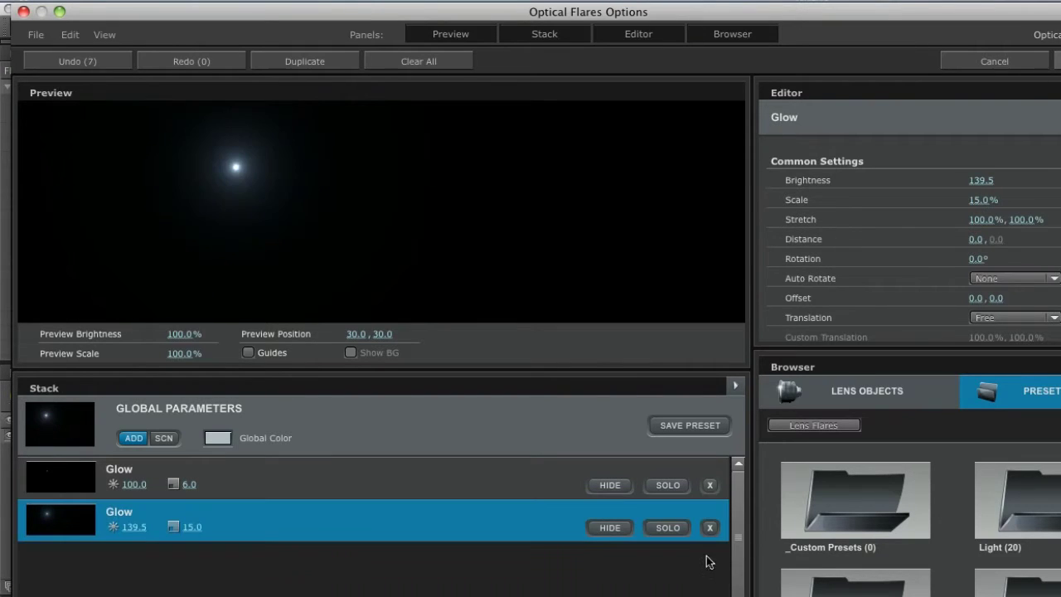
left_click_drag(247, 179, 320, 205)
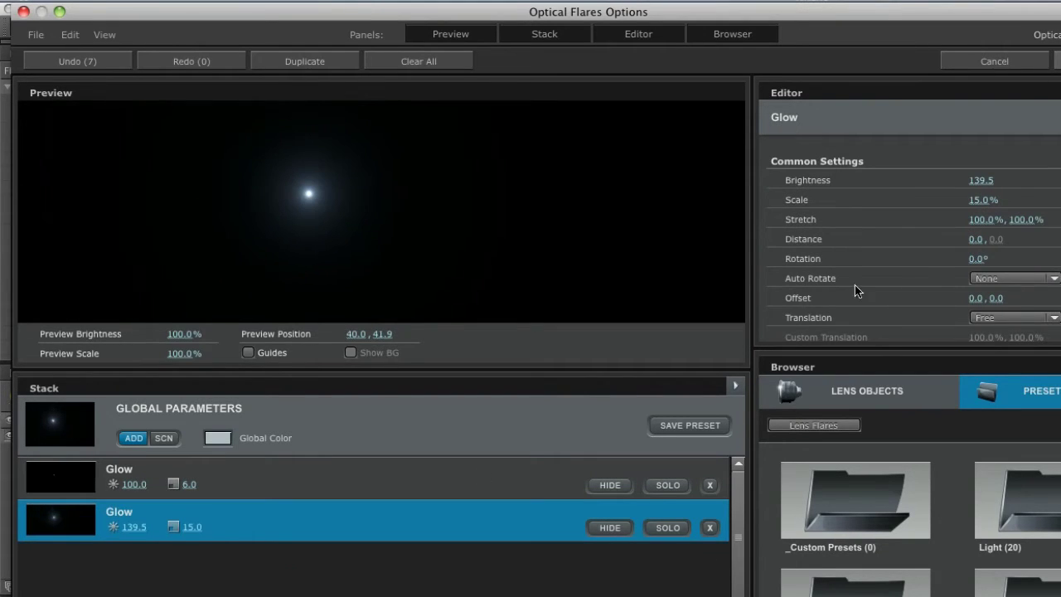
left_click_drag(978, 201, 995, 200)
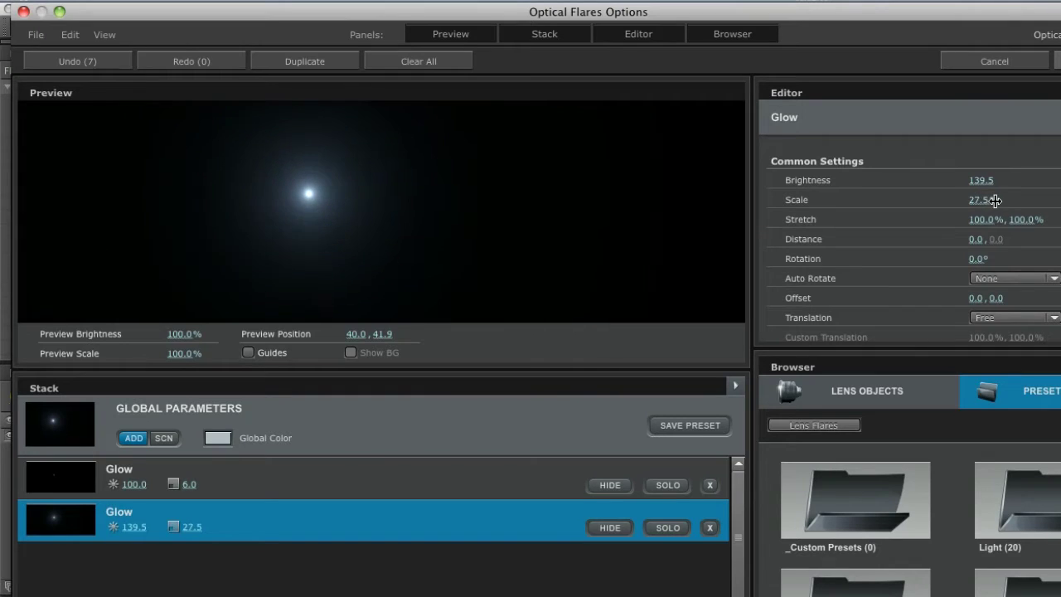
Apply the lens and set the Optical Flares Scale on Black Solid 5 to 360
left_click(1028, 62)
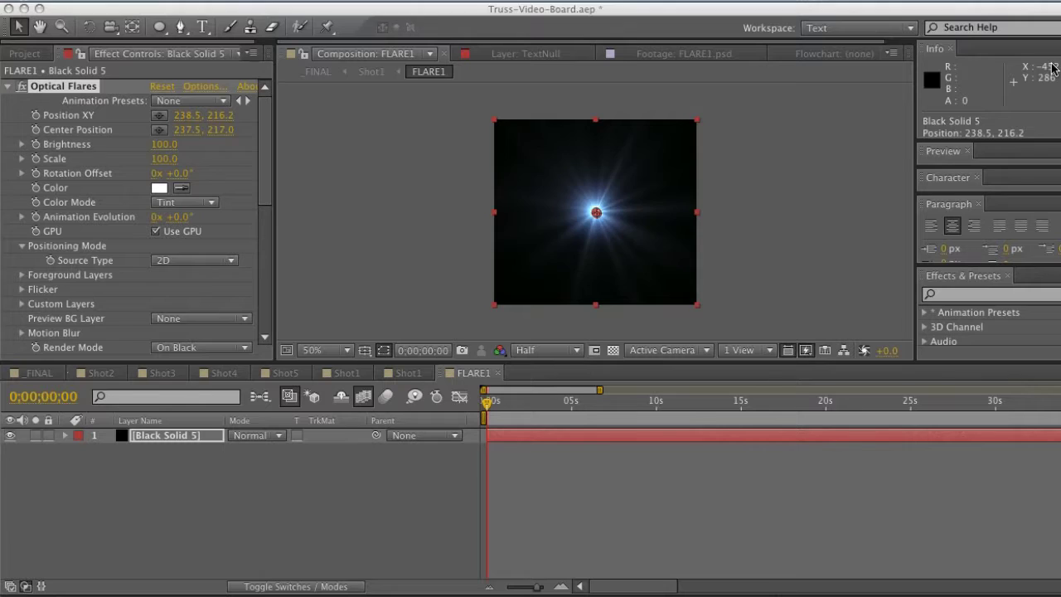
key("super+shift+a")
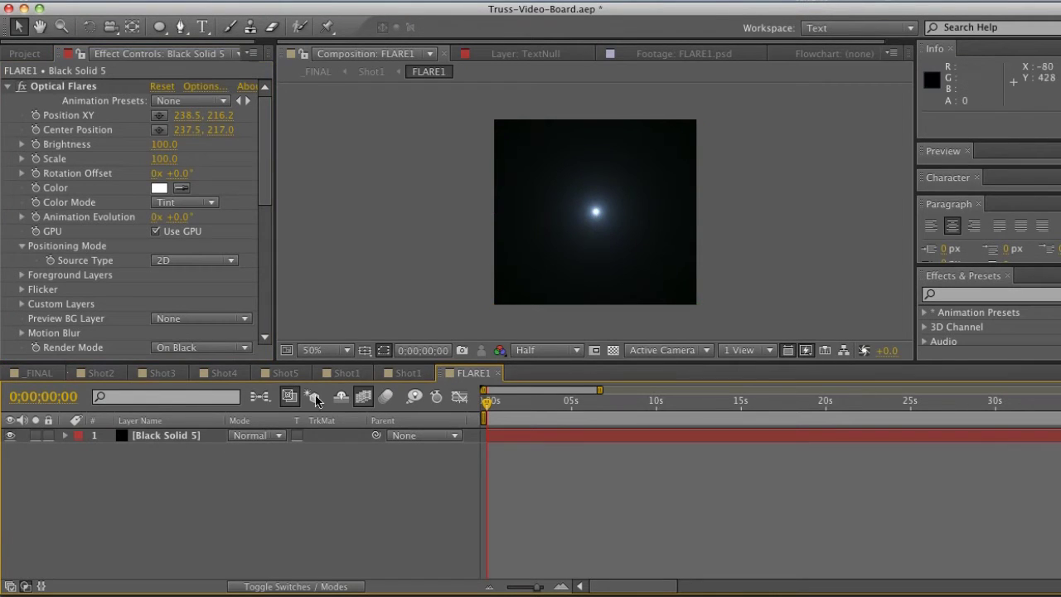
left_click(176, 439)
left_click(51, 86)
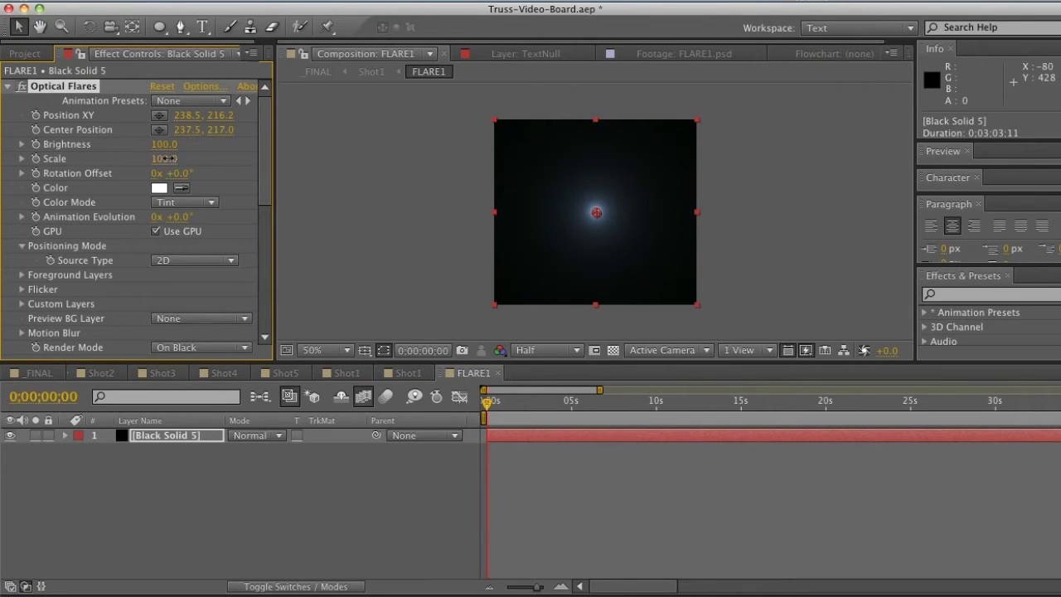
left_click_drag(165, 158, 189, 158)
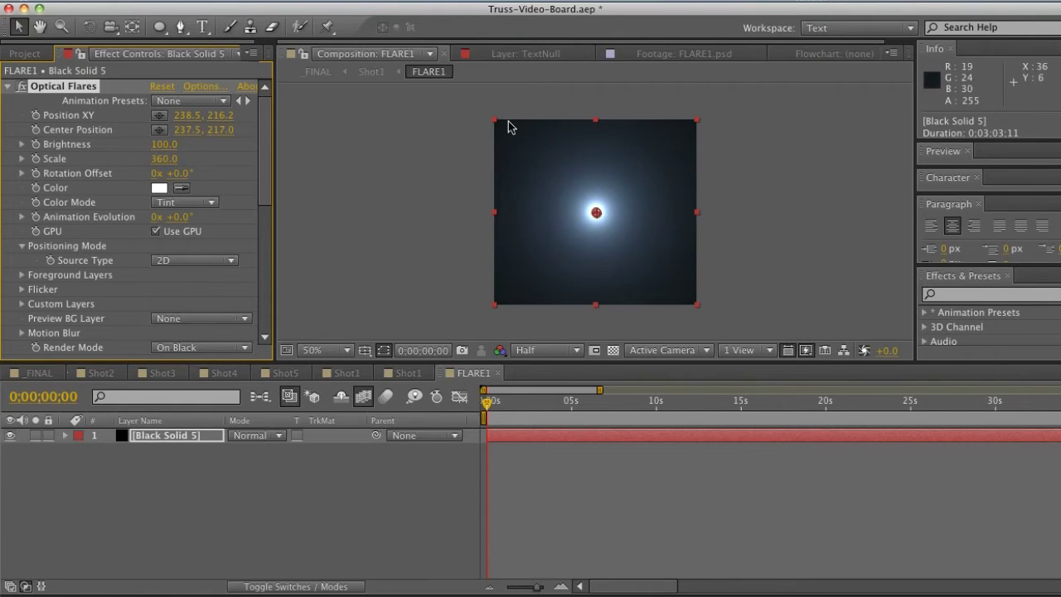
Add a full-layer ellipse mask to Black Solid 5 and feather it 224 px
left_click(160, 27)
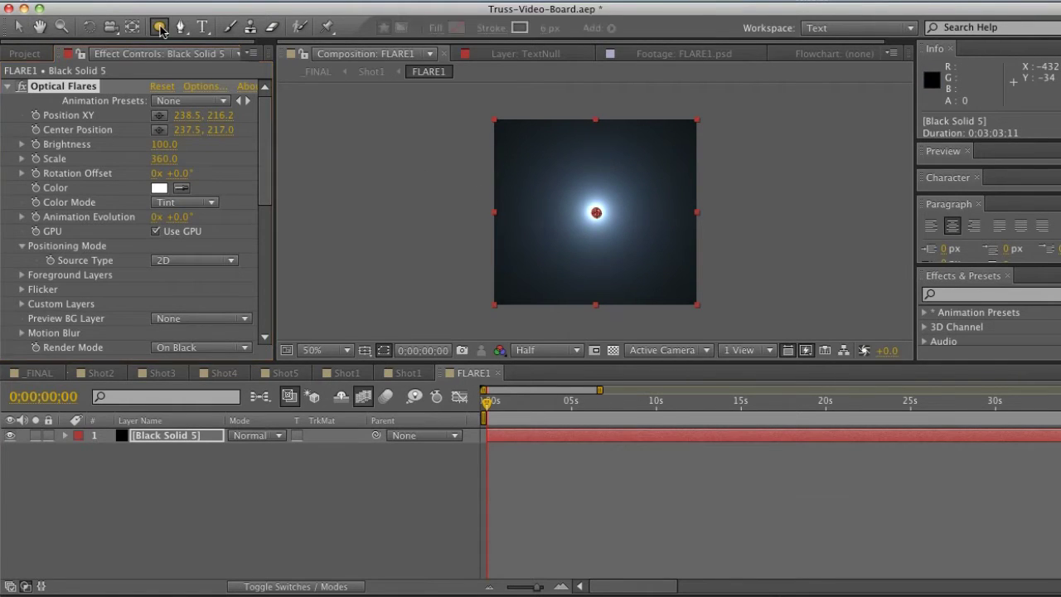
double_click(160, 27)
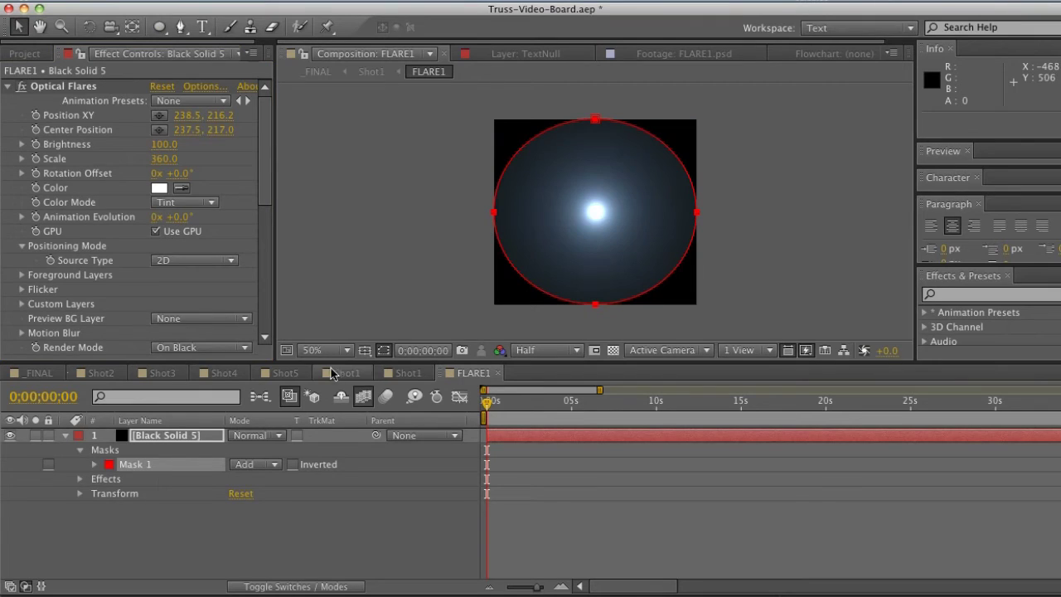
left_click(158, 436)
key("v")
key("f")
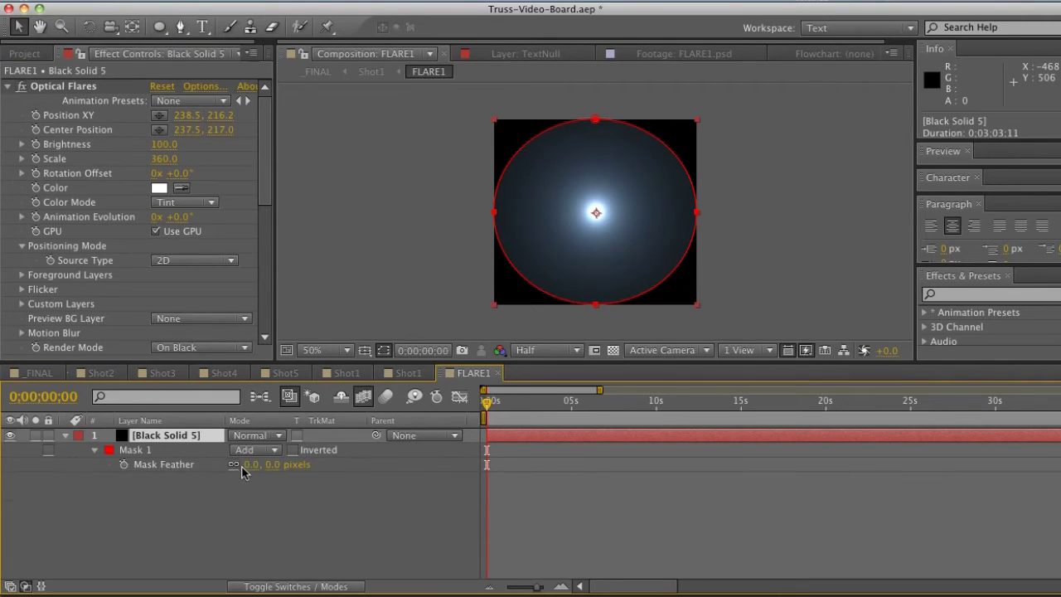
left_click_drag(246, 471, 251, 465)
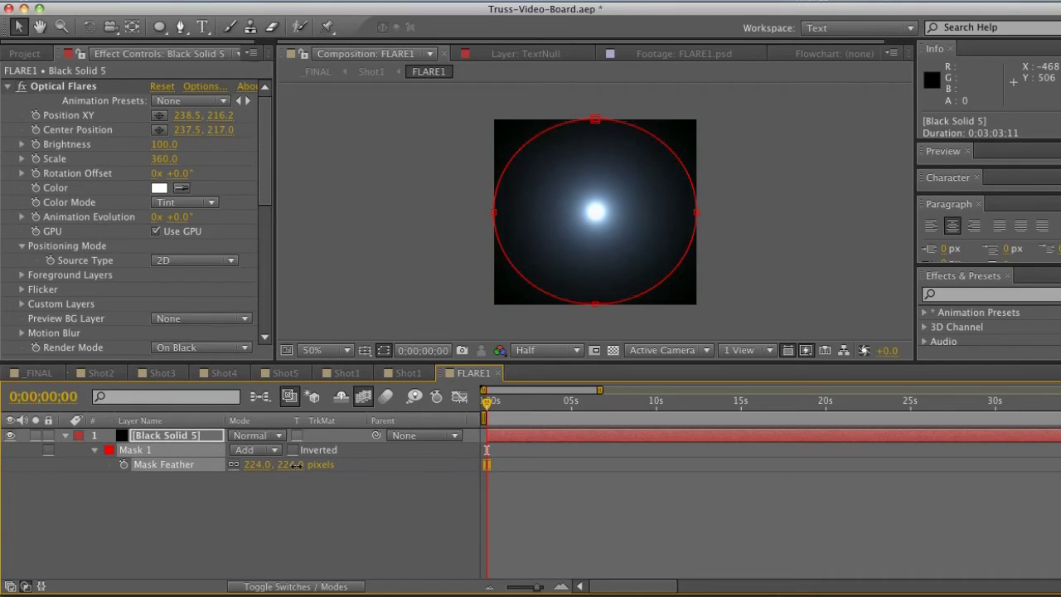
Set the ellipse mask's expansion to -54 px and check the softened glow
left_click(163, 435)
key("m")
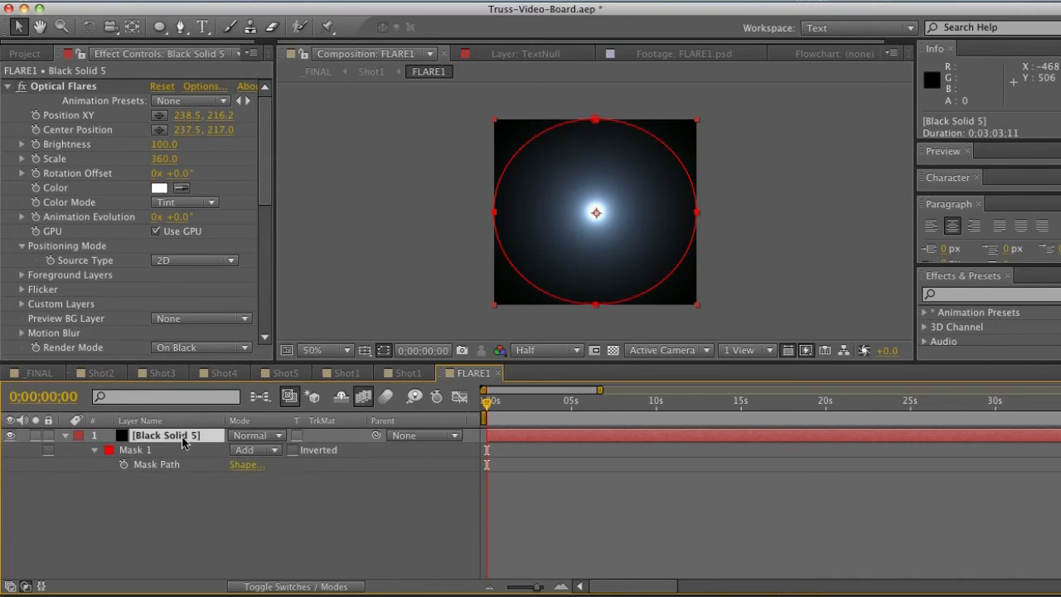
key("m")
key("f")
key("m")
key("m")
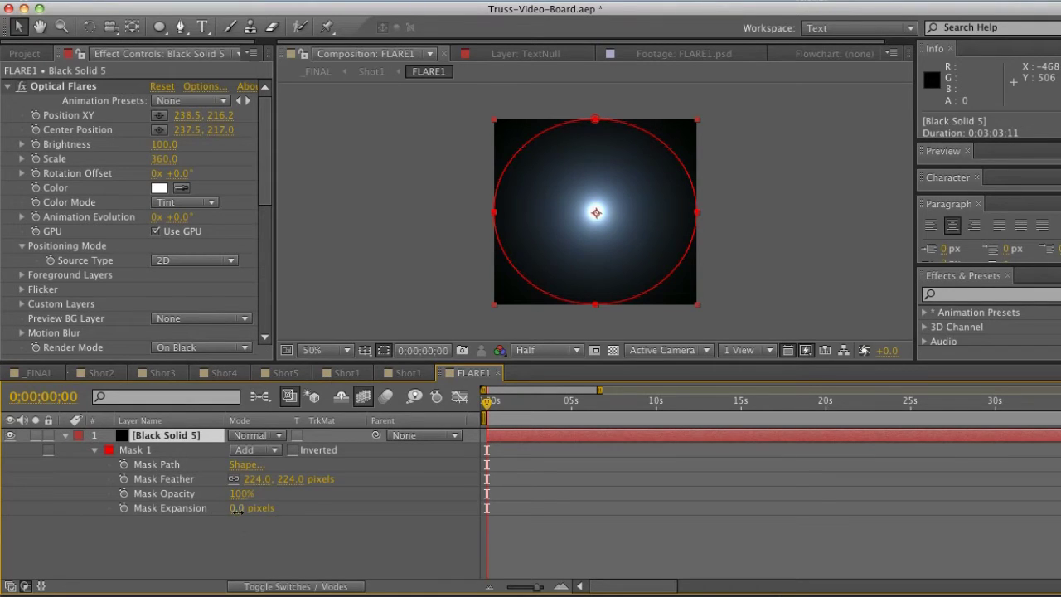
left_click_drag(237, 511, 197, 515)
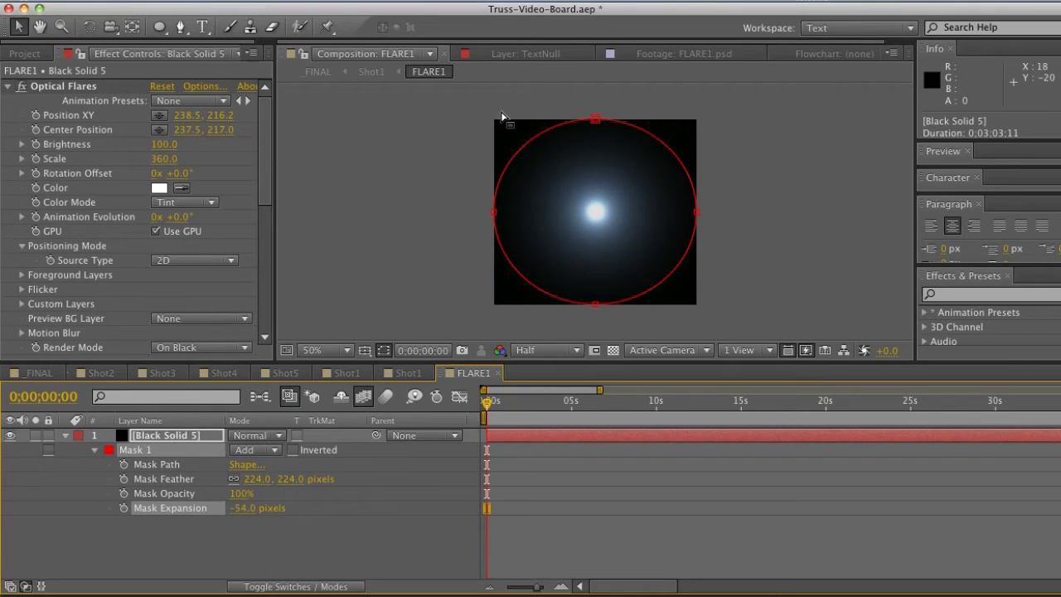
left_click(553, 478)
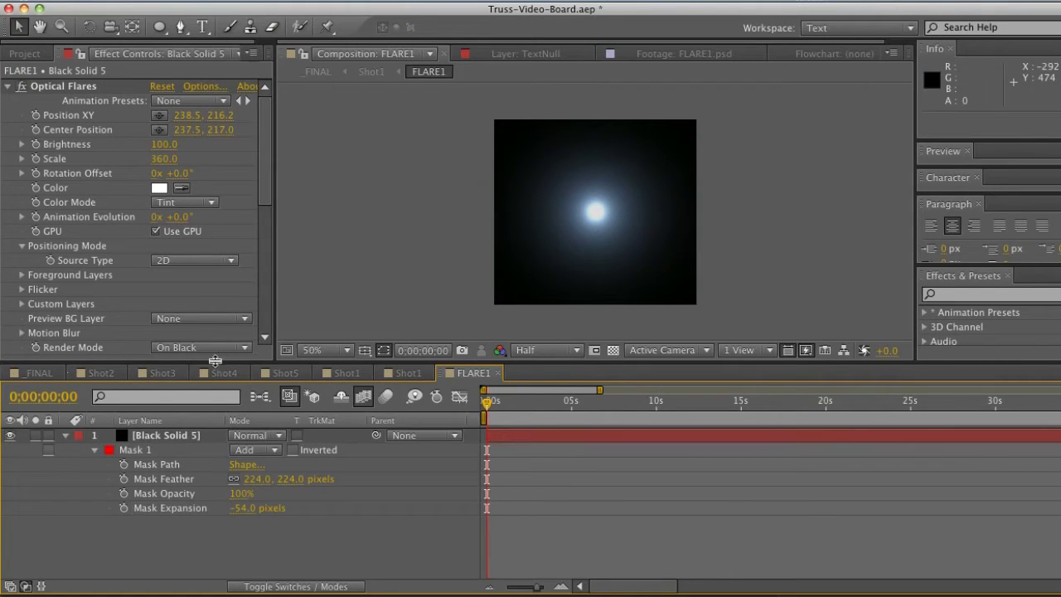
left_click(166, 436)
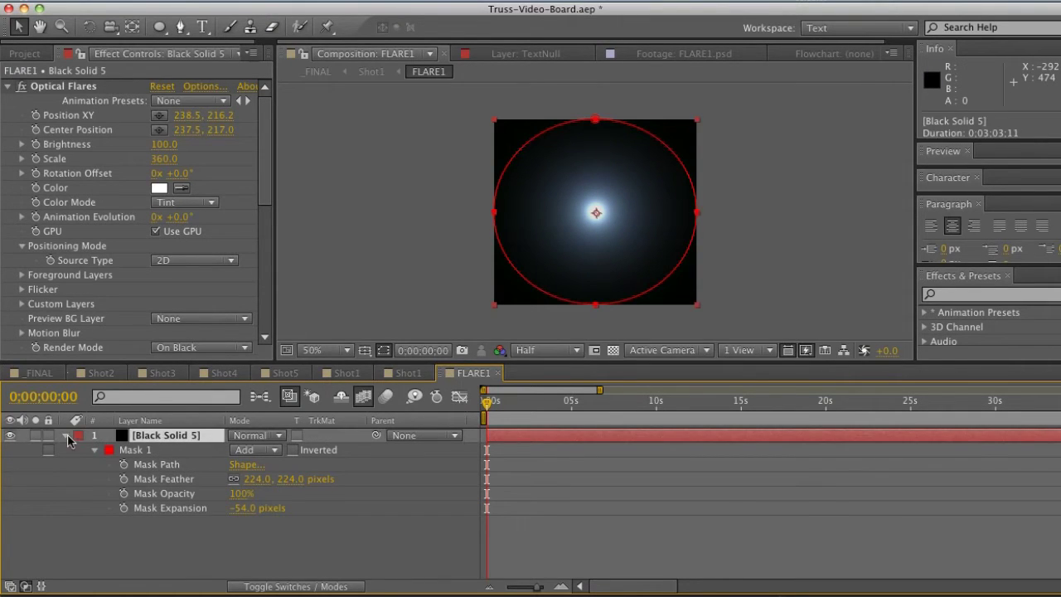
Add Hue/Saturation with Colorize on, hue 201° and saturation 85, tinting the glow blue
left_click(370, 1)
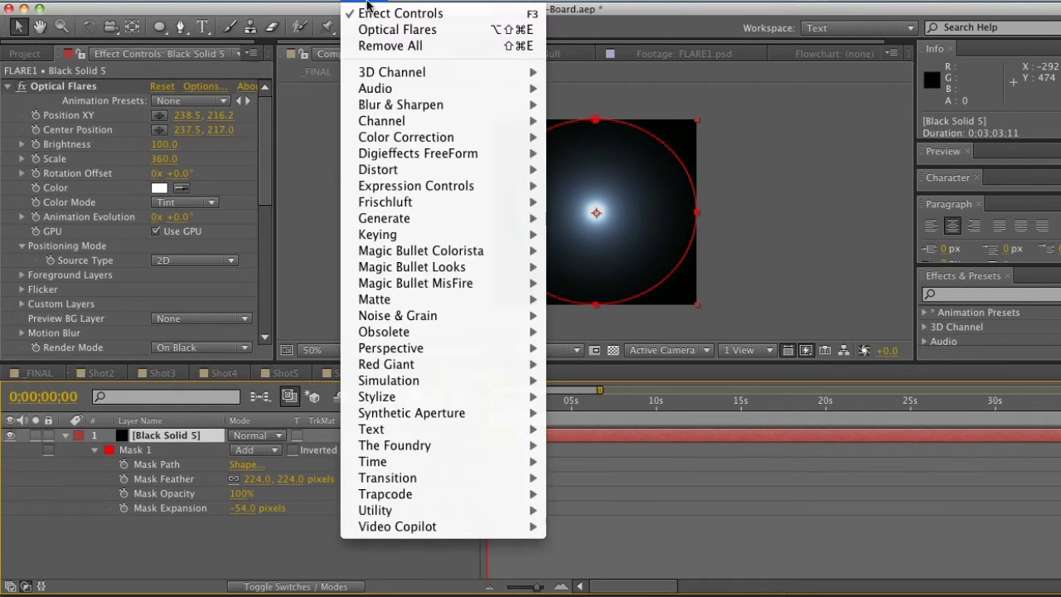
mouse_move(409, 141)
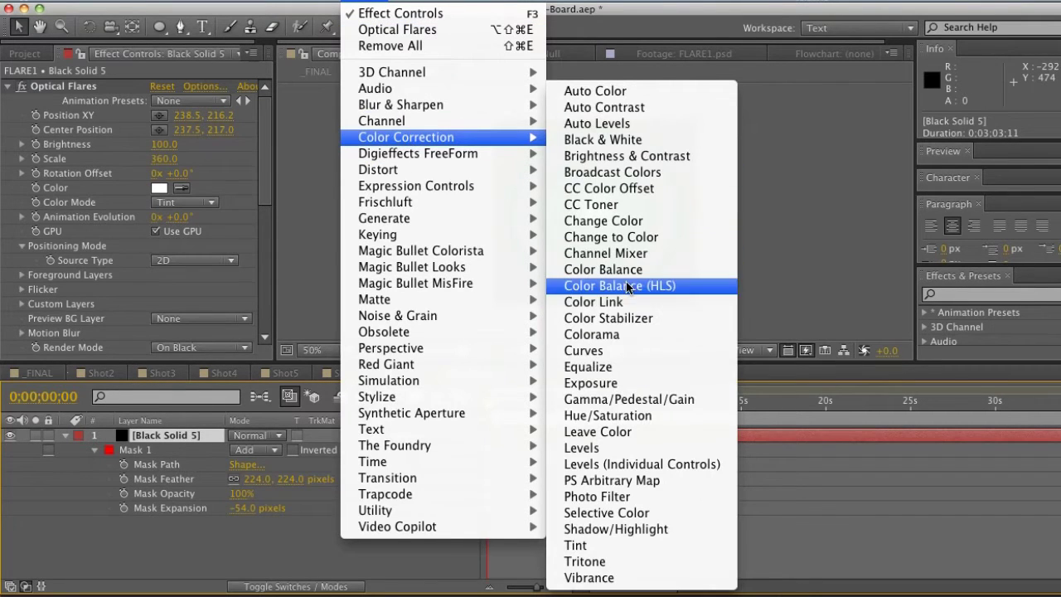
left_click(632, 417)
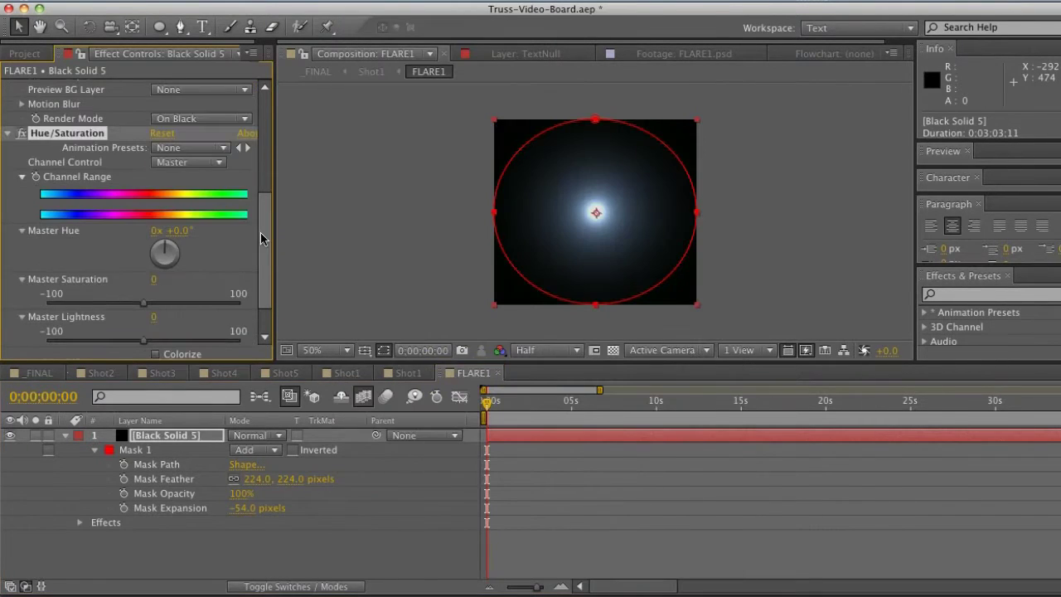
scroll(161, 311, "down", 3)
left_click(156, 307)
left_click_drag(157, 340, 354, 327)
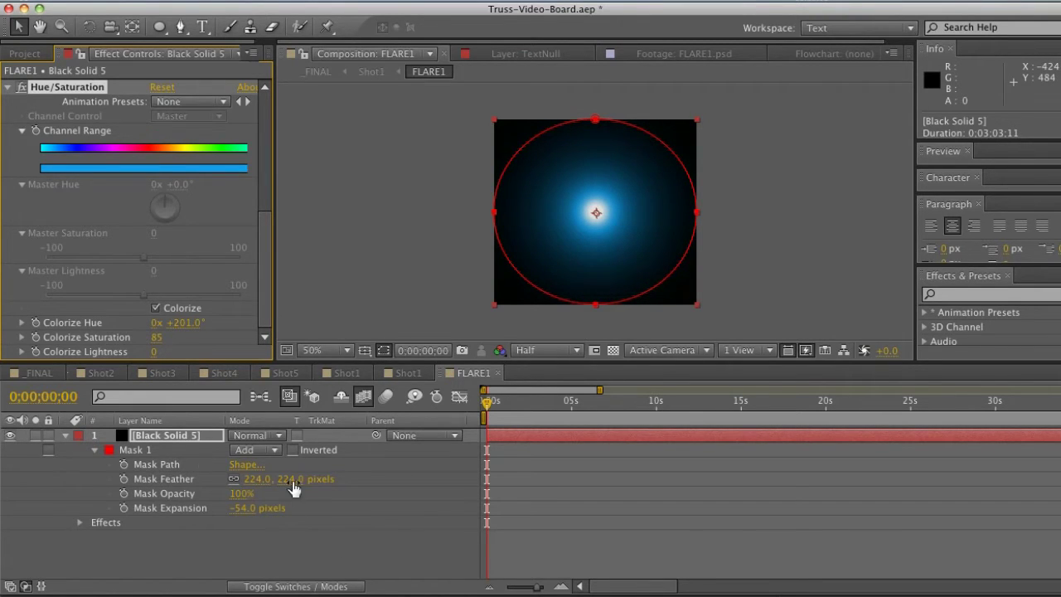
Return to the Shot1 composition and bring up the Project panel
left_click(170, 437)
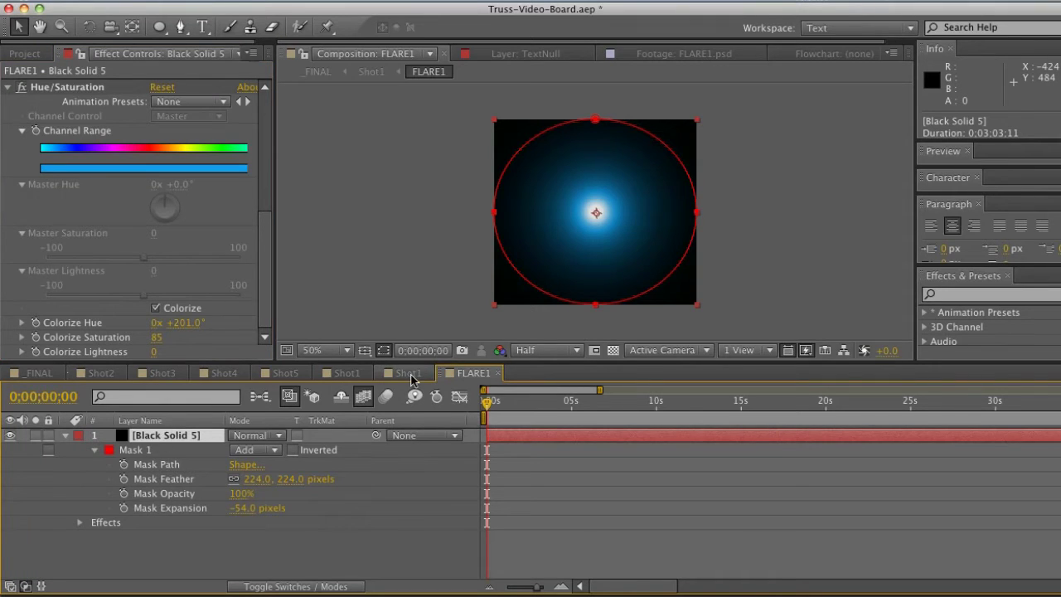
left_click(408, 373)
left_click(24, 50)
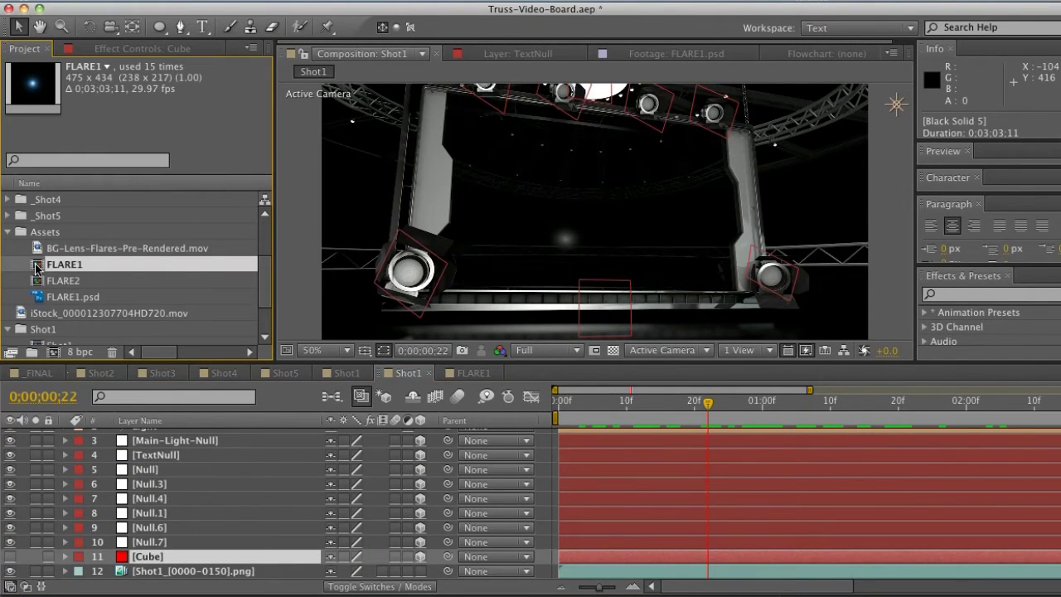
Replace the Null.6 layer in Shot1 with the FLARE1 comp
left_click(150, 542)
left_click(151, 484)
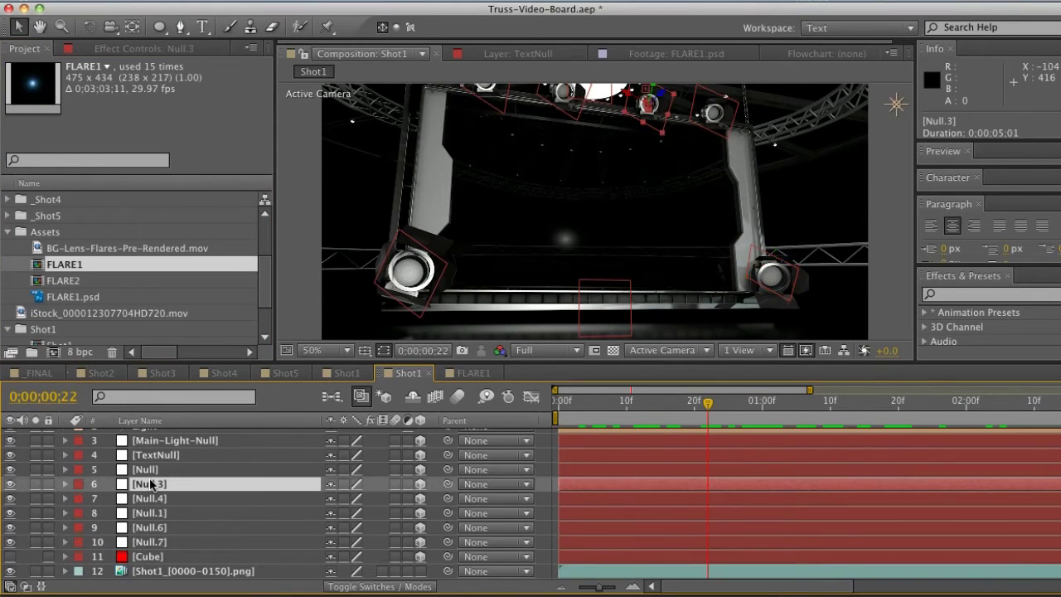
left_click(158, 468)
left_click(159, 455)
left_click(162, 486)
left_click(166, 542)
left_click(165, 530)
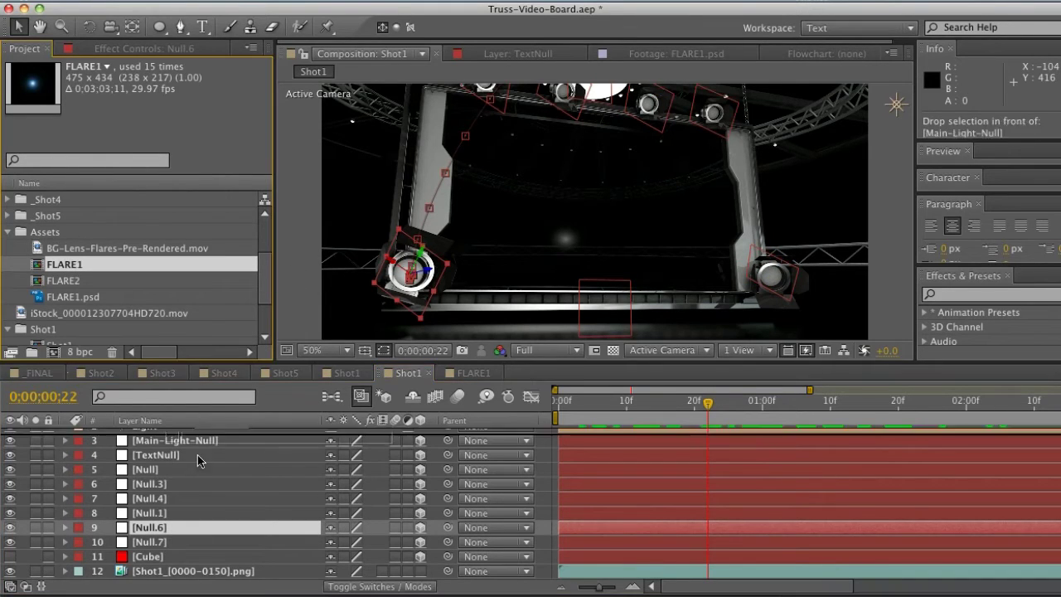
left_click_drag(197, 460, 143, 532)
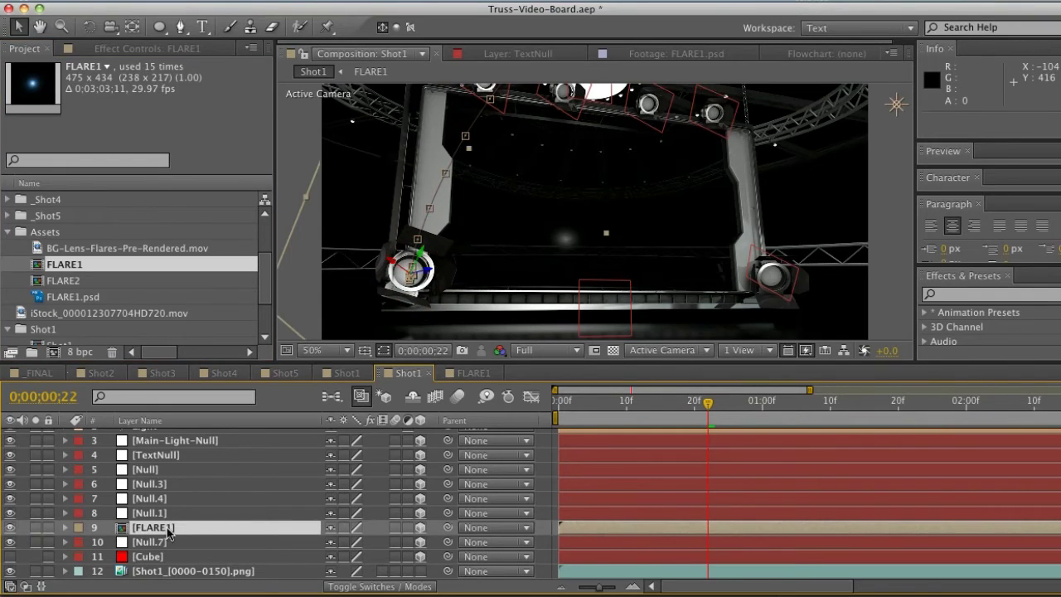
Keyframe the FLARE1 layer's opacity at 100%, then open the FLARE1 precomp
left_click(181, 530)
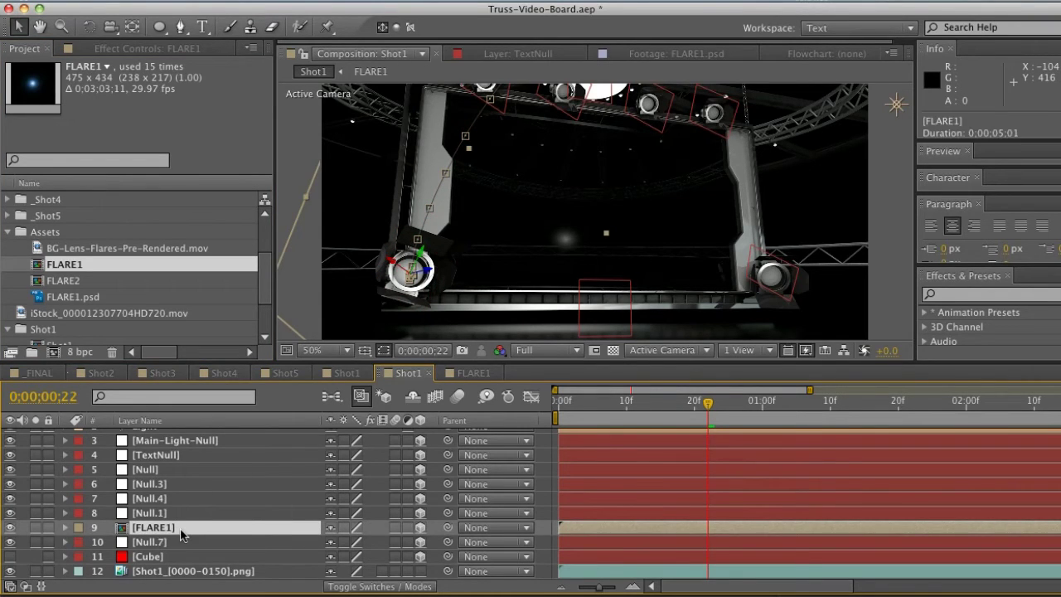
key("t")
key("t")
key("t")
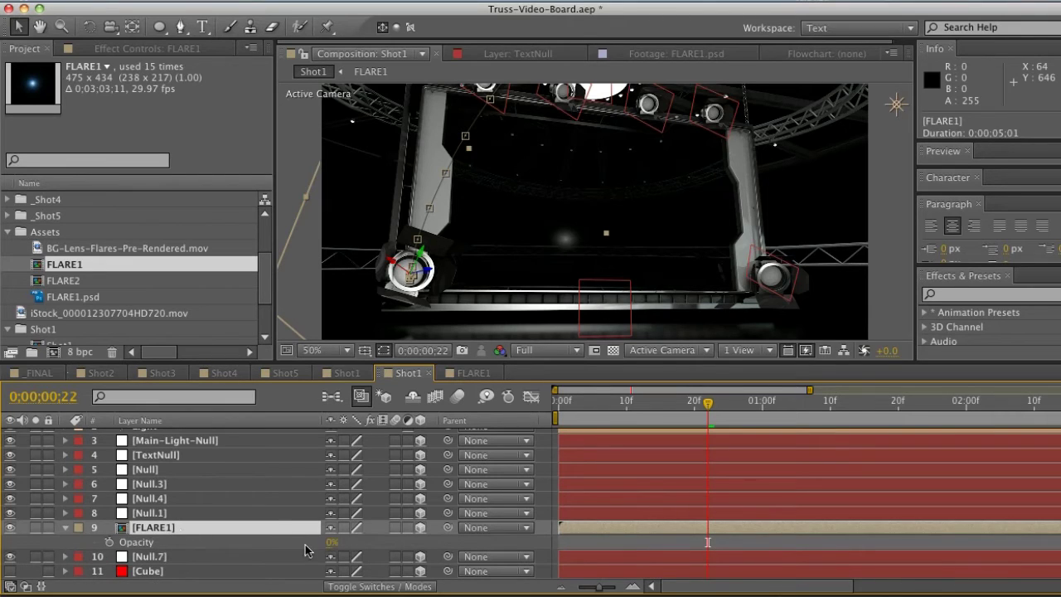
left_click_drag(329, 542, 423, 542)
left_click(541, 545)
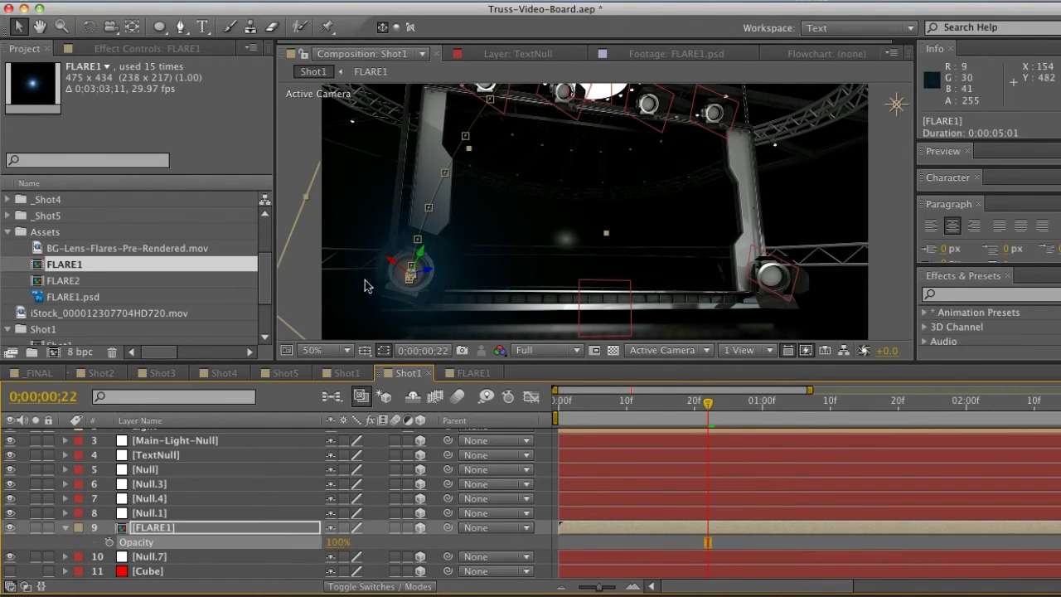
double_click(214, 532)
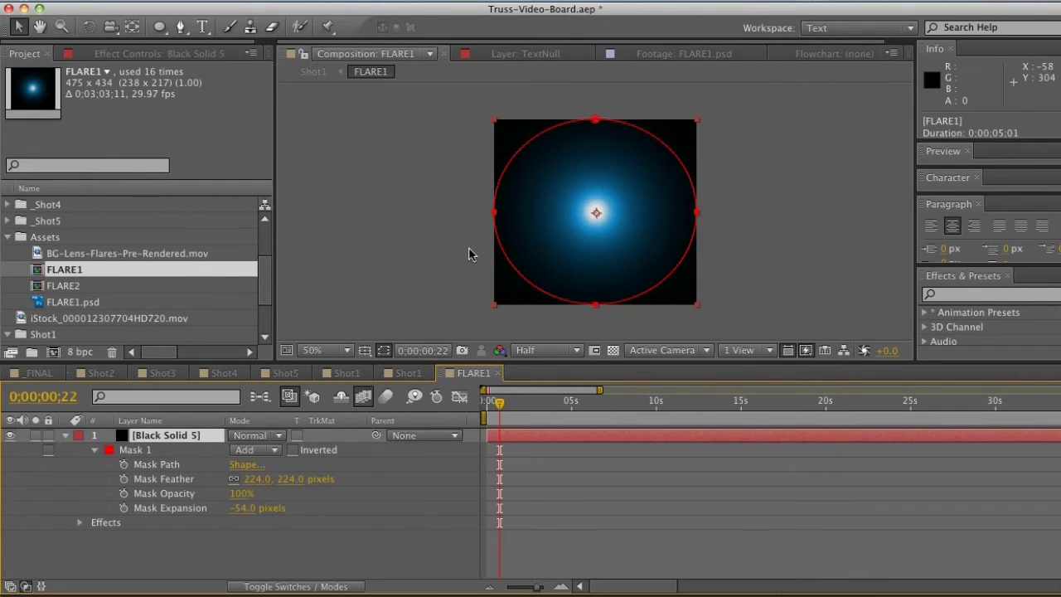
Show the Optical Flares settings and turn on the transparency grid in FLARE1
left_click(136, 53)
left_click(66, 83)
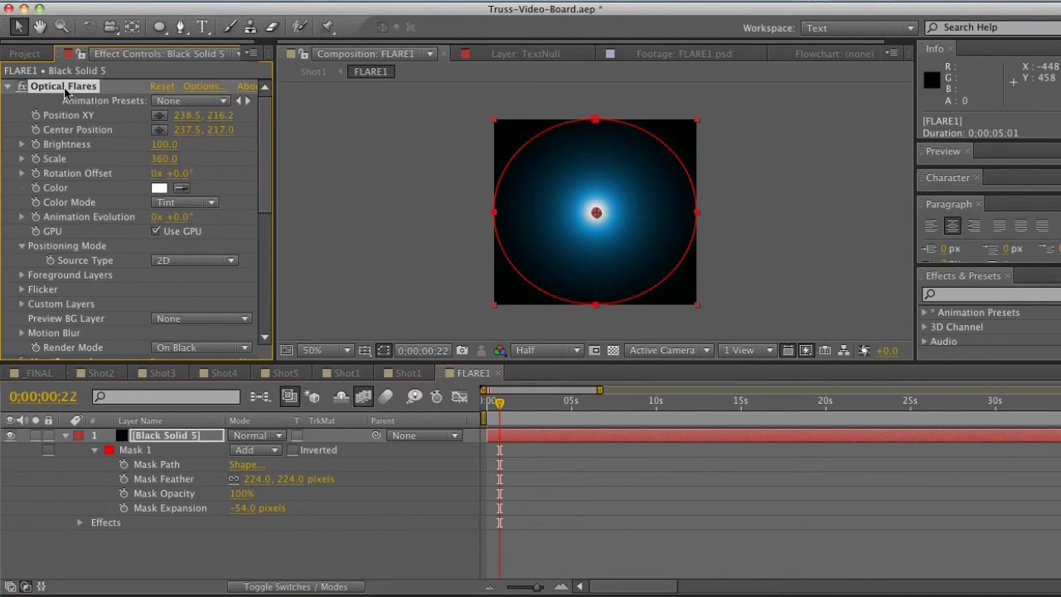
scroll(268, 153, "down", 2)
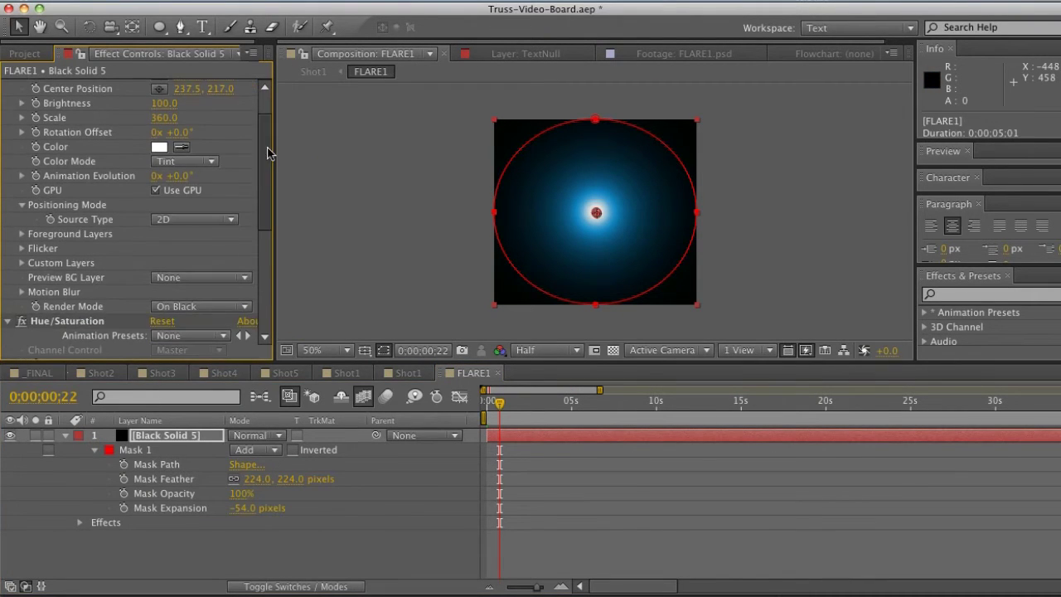
left_click(613, 351)
Set the Optical Flares Render Mode to On Transparent, then return to Shot1
scroll(257, 209, "down", 5)
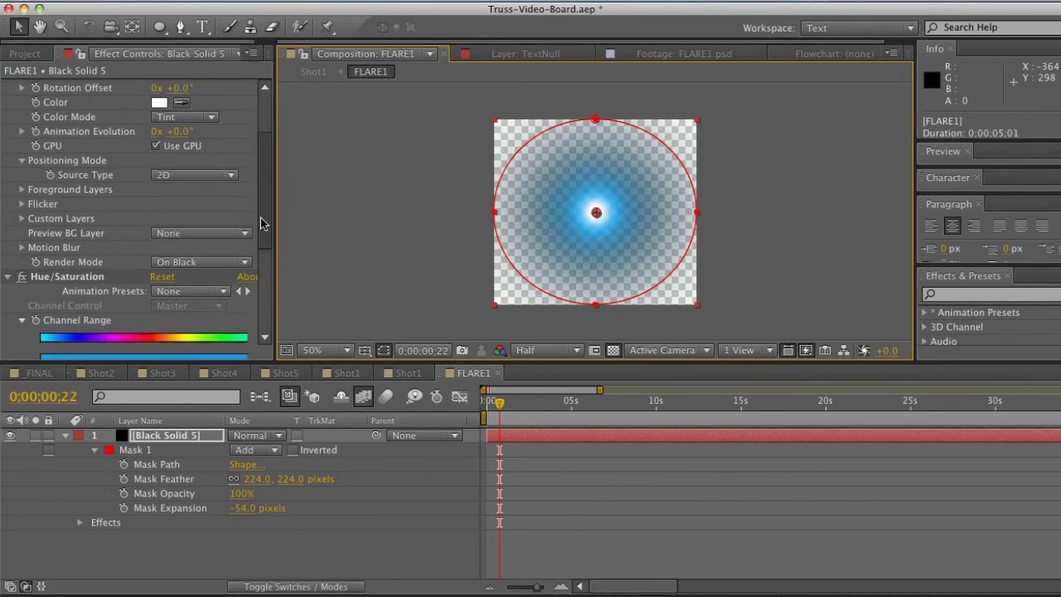
scroll(257, 209, "up", 4)
scroll(257, 208, "down", 2)
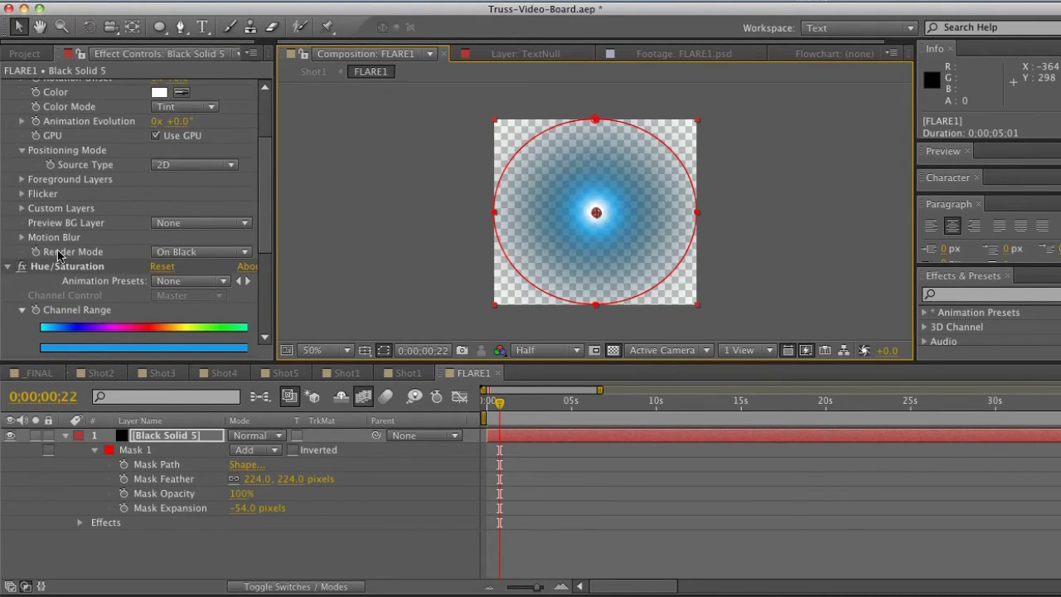
left_click(200, 255)
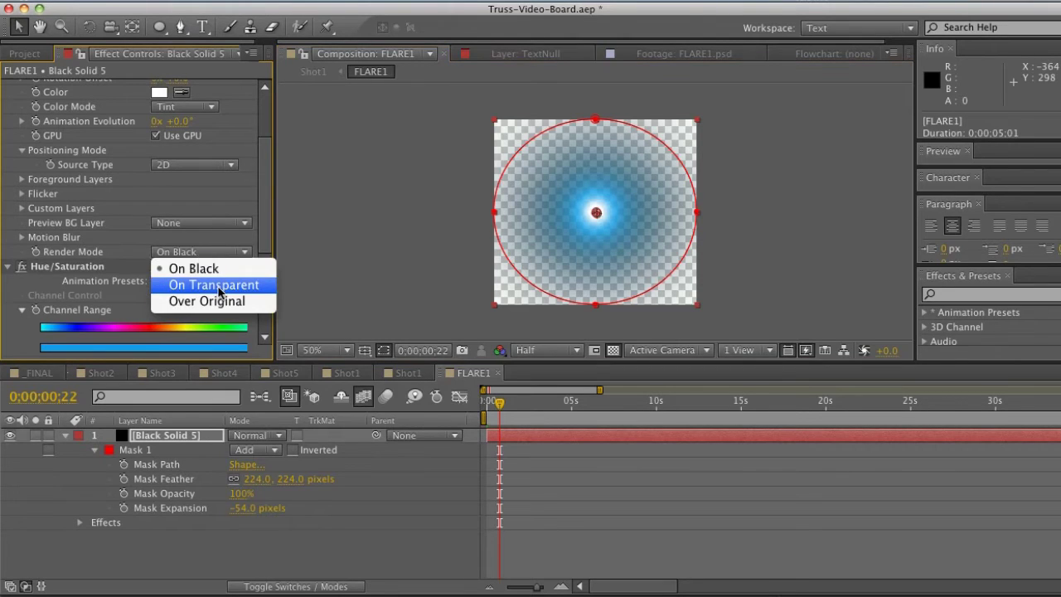
left_click(213, 284)
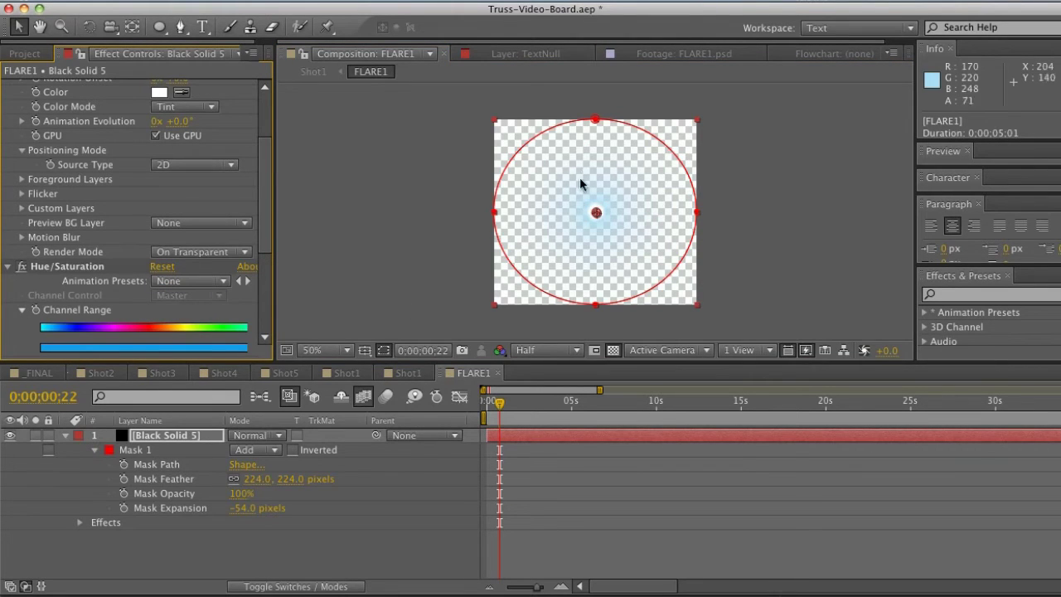
left_click(407, 373)
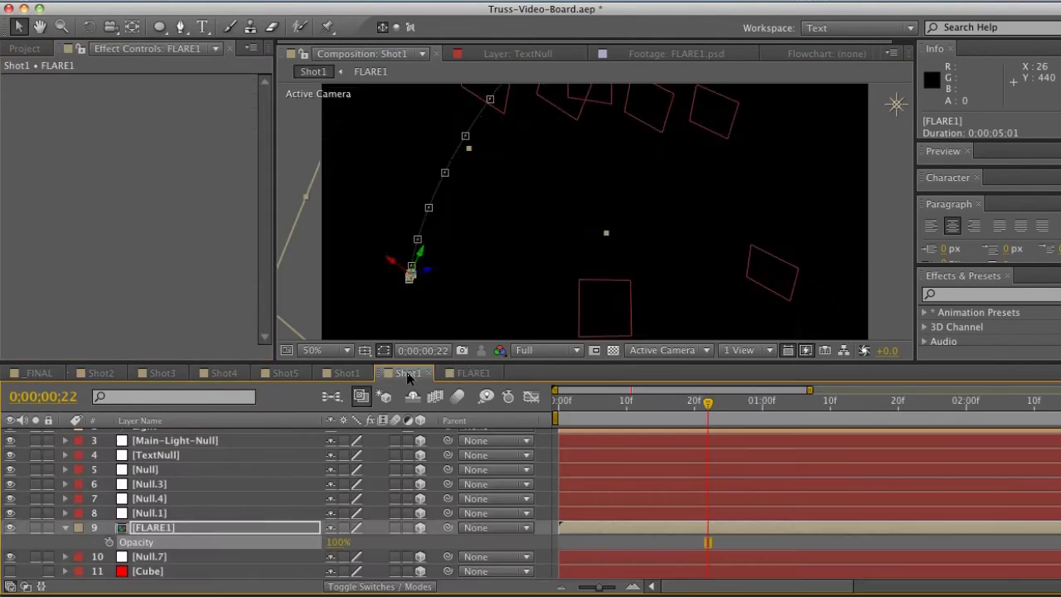
key("F2")
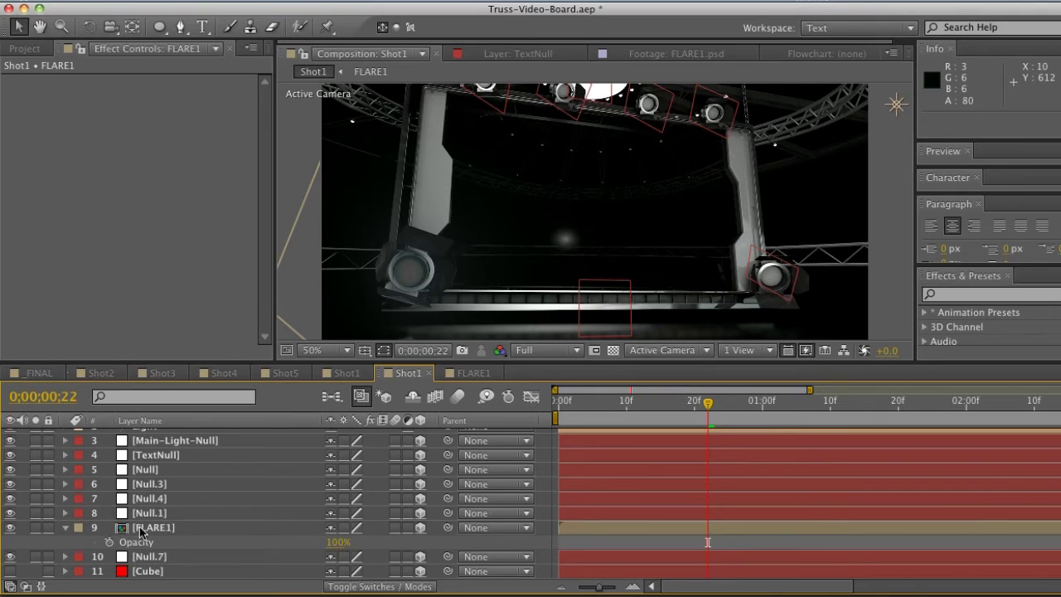
Turn off Shot1's Light layer, scrub to frame 24, and fit the full duration in view
scroll(153, 494, "up", 2)
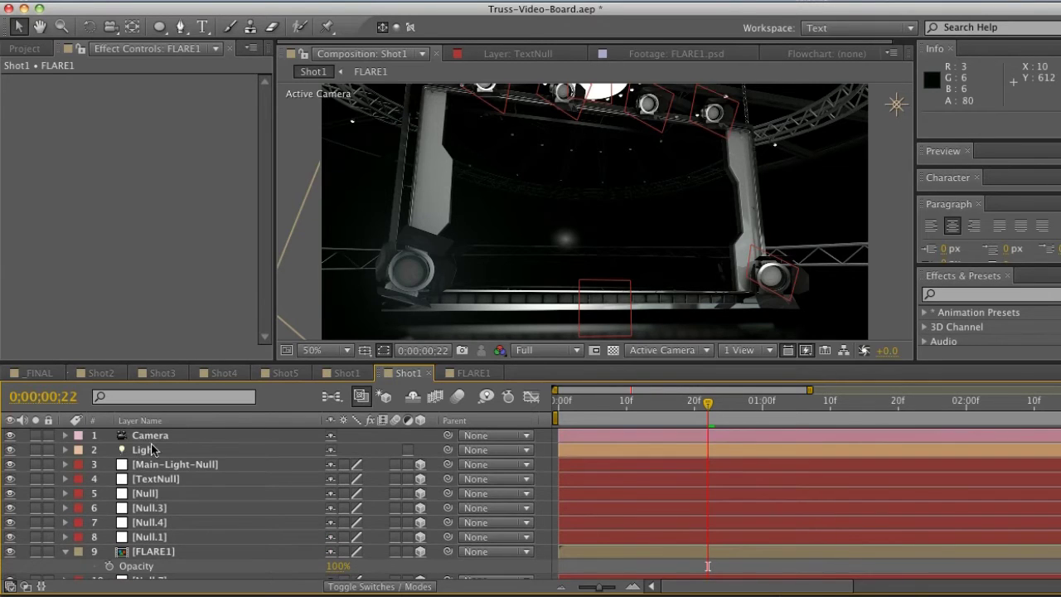
left_click(149, 450)
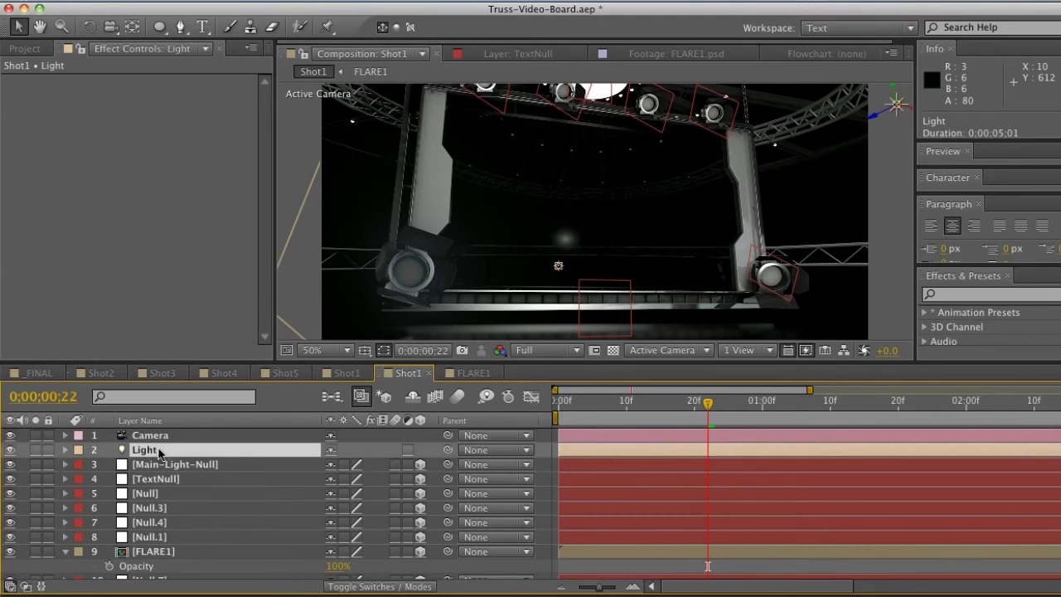
left_click(10, 450)
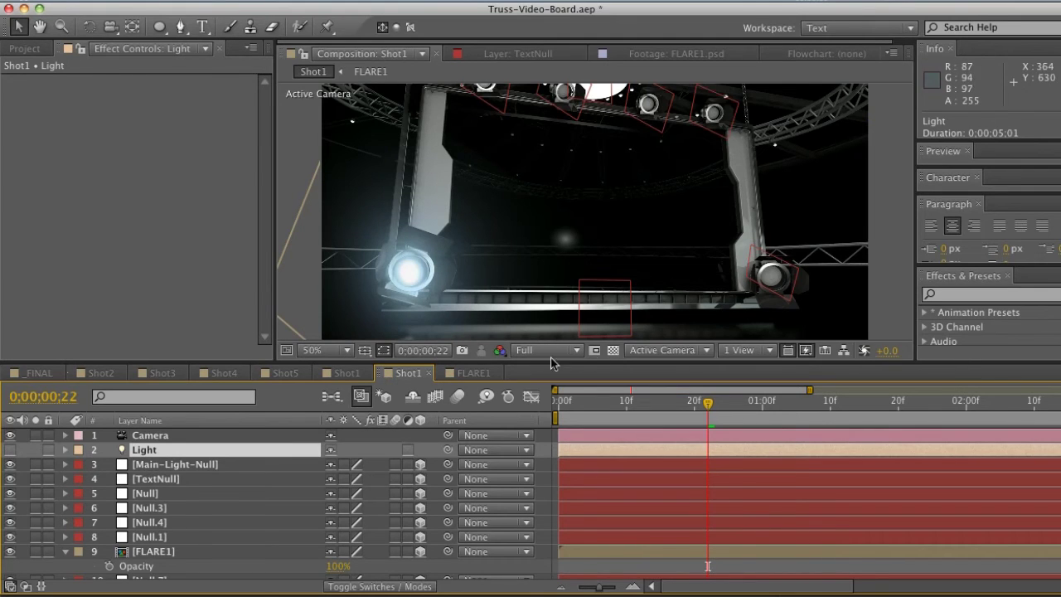
left_click_drag(691, 402, 634, 427)
key("semicolon")
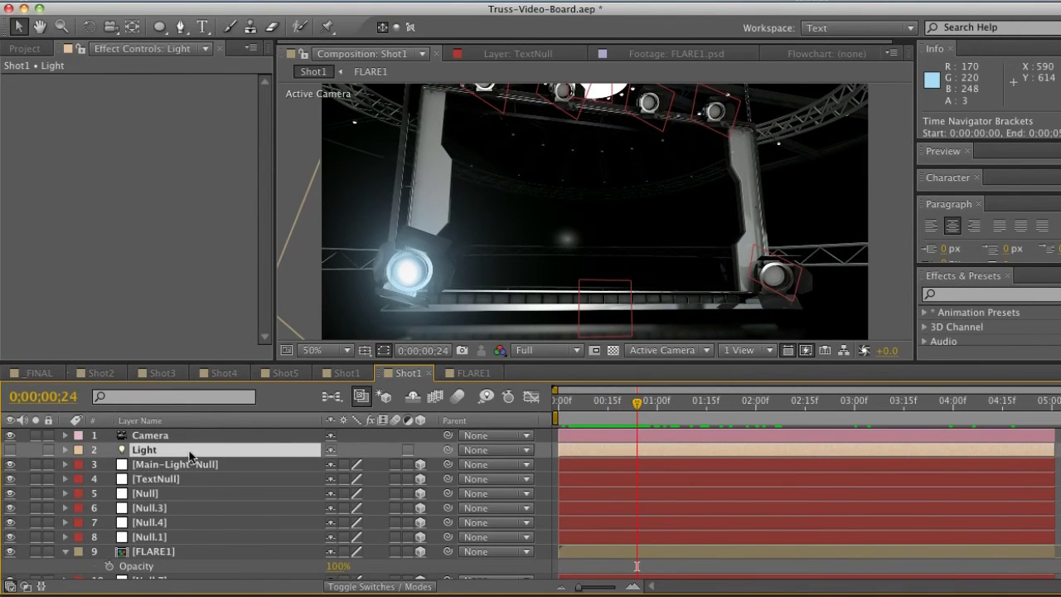
Open the FLARE1 precomp and start keyframing Colorize Saturation on the Black Solid 5 layer
double_click(151, 552)
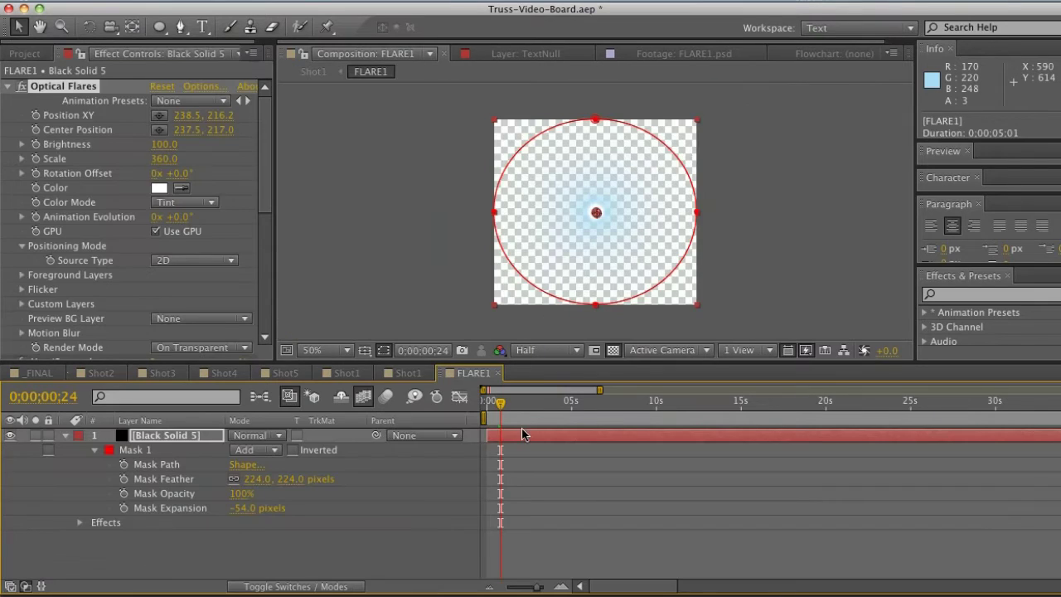
left_click_drag(494, 406, 487, 404)
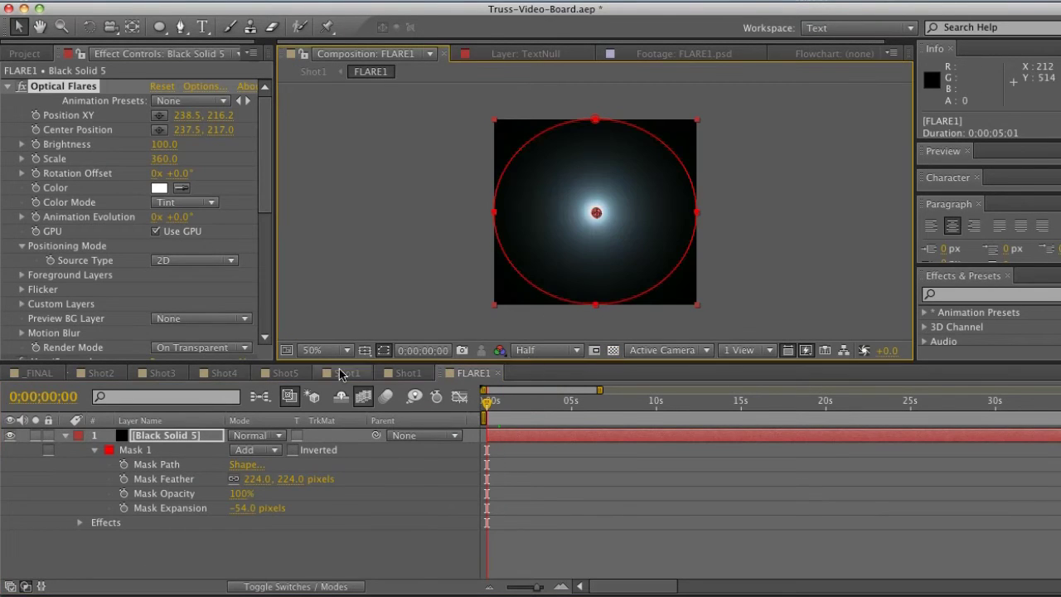
left_click(65, 435)
scroll(199, 290, "down", 10)
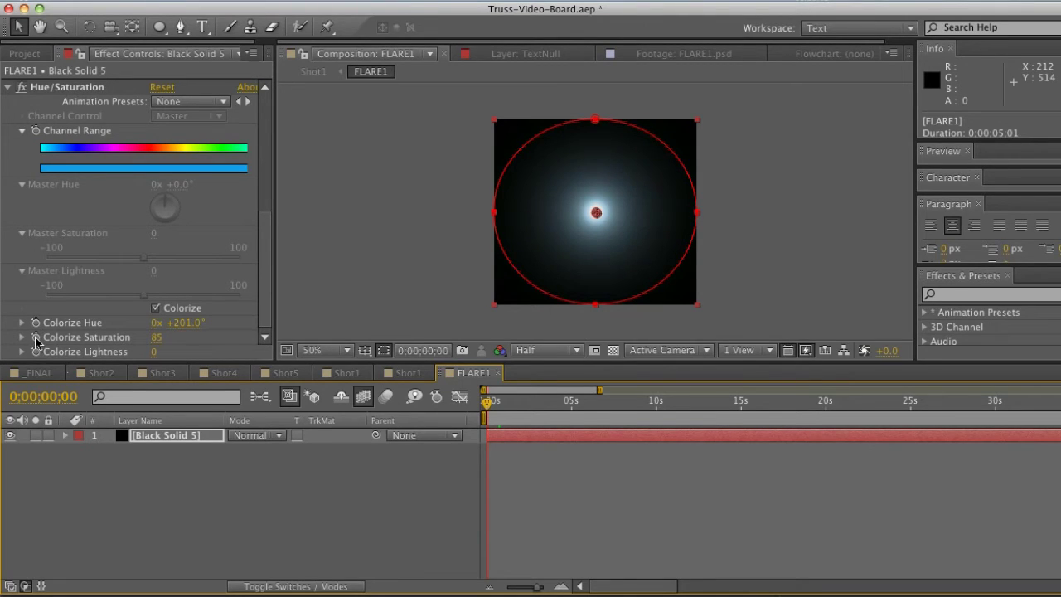
left_click(35, 337)
left_click(503, 435)
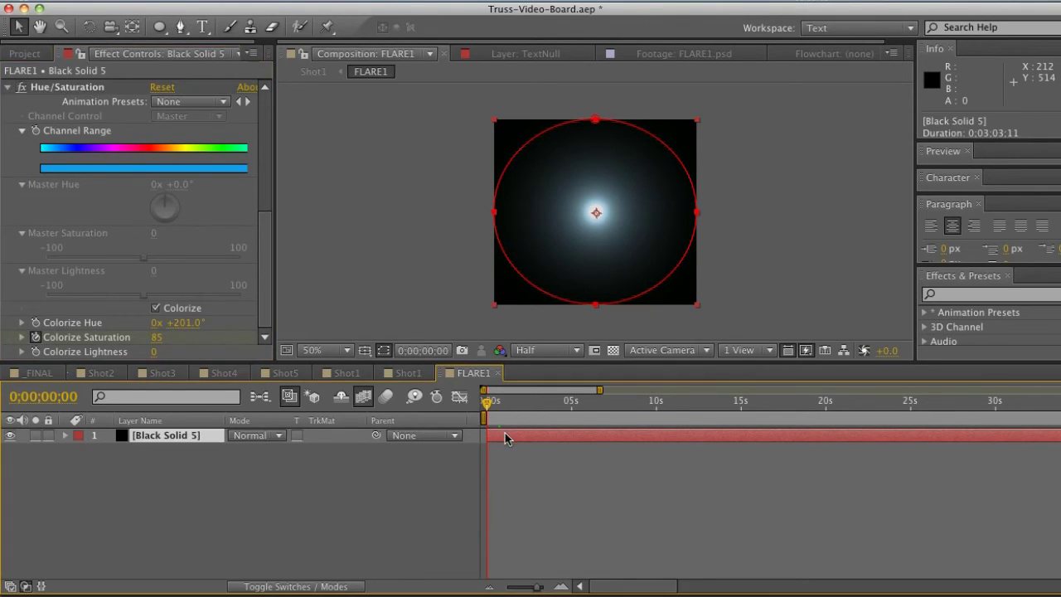
key("u")
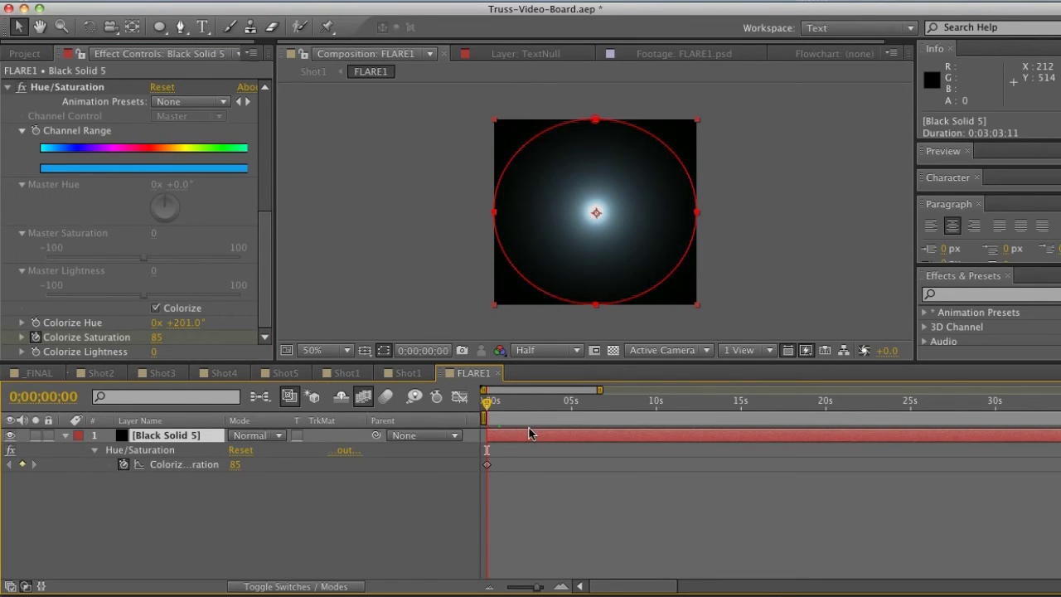
Key Colorize Saturation at frame 10, drop it to 0 at frame 11, and raise it to 100 at frame 22
key("space")
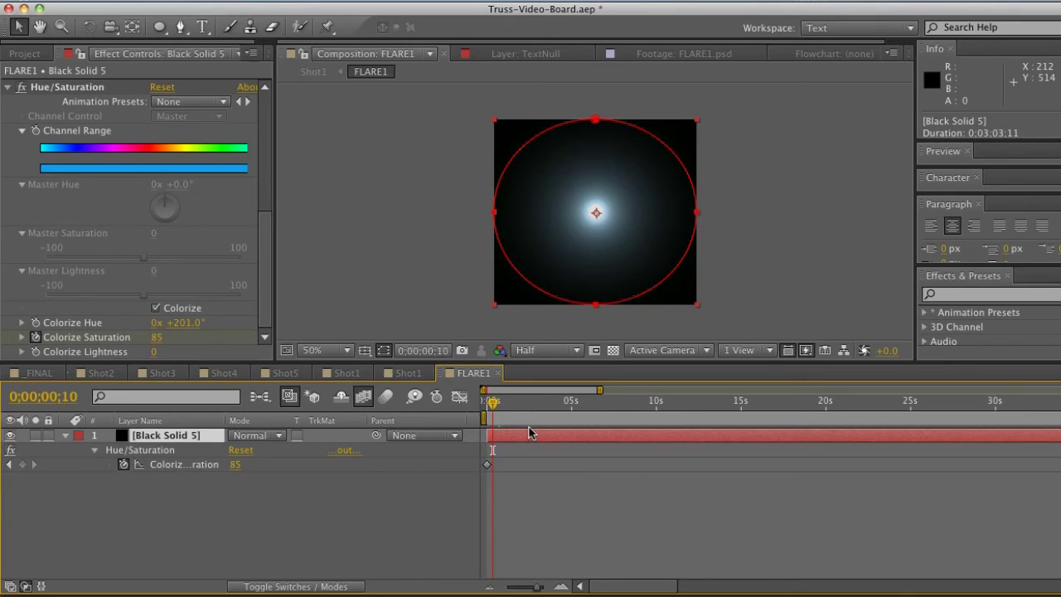
left_click_drag(599, 389, 504, 390)
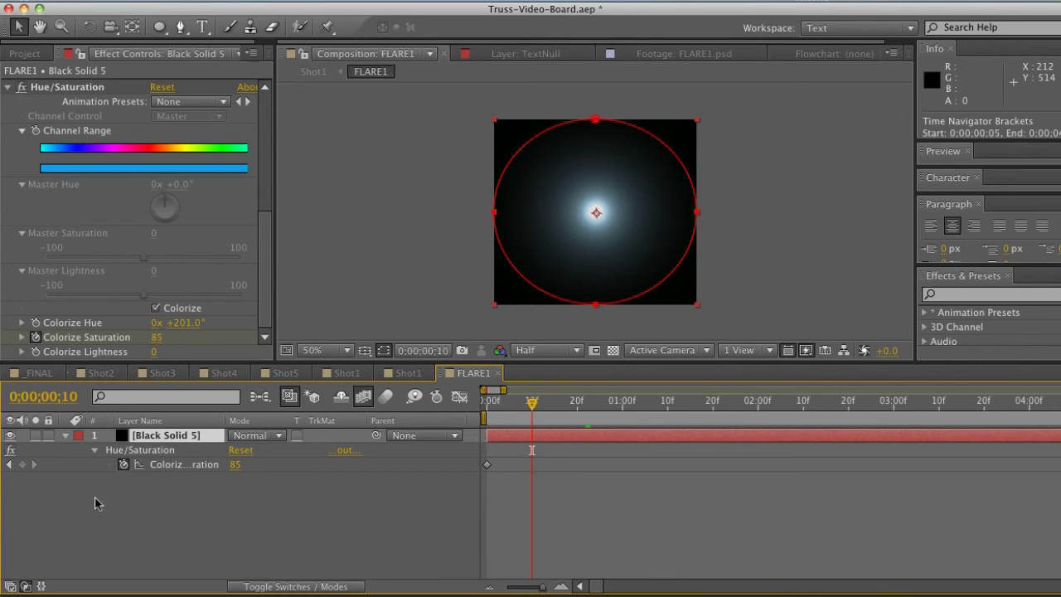
left_click(22, 464)
key("Page_Down")
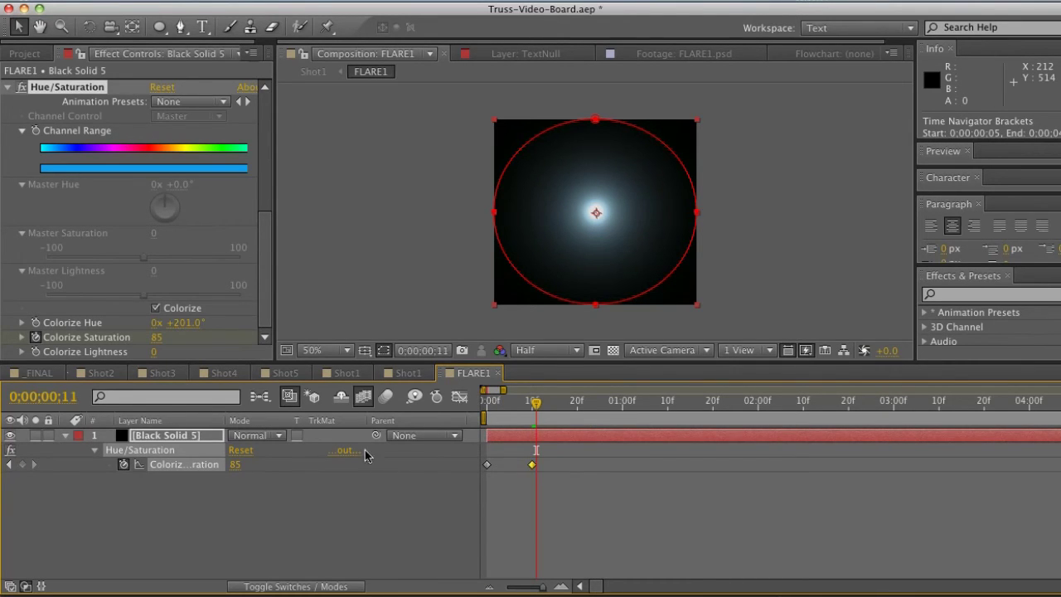
left_click_drag(156, 339, 120, 337)
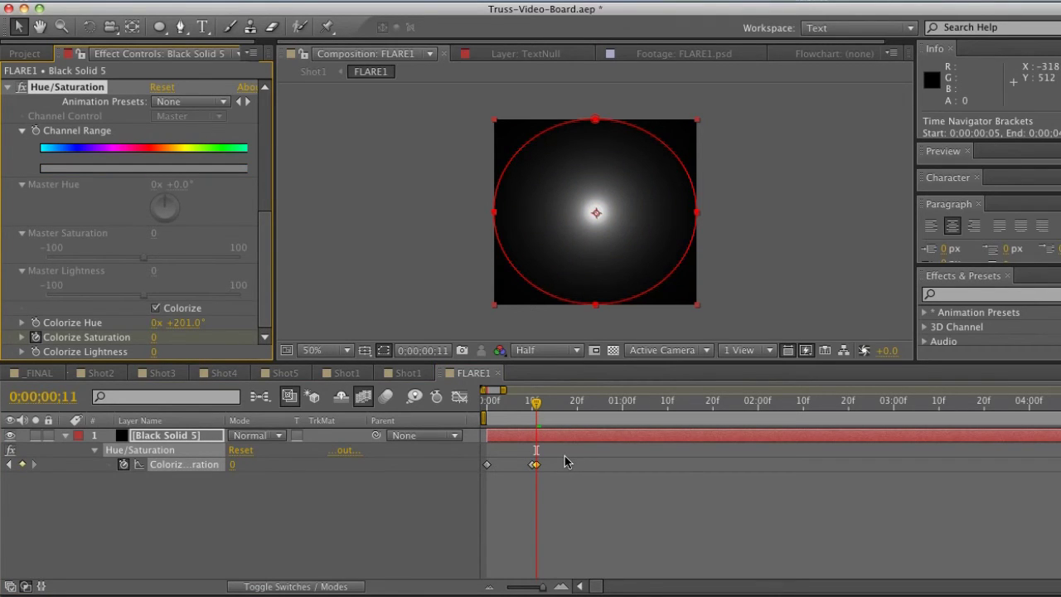
key("space")
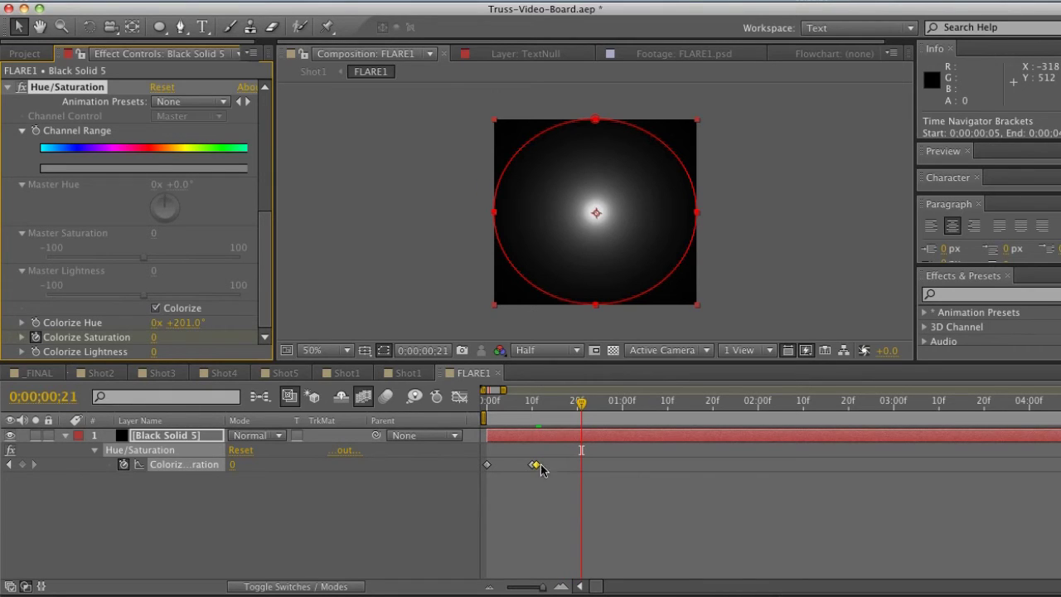
left_click(535, 465)
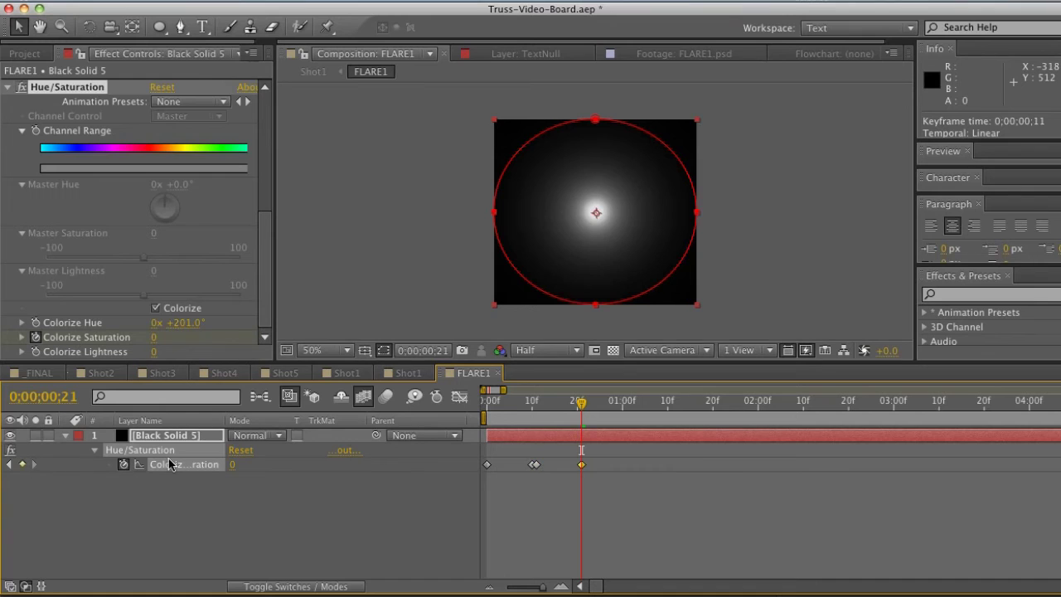
key("Page_Down")
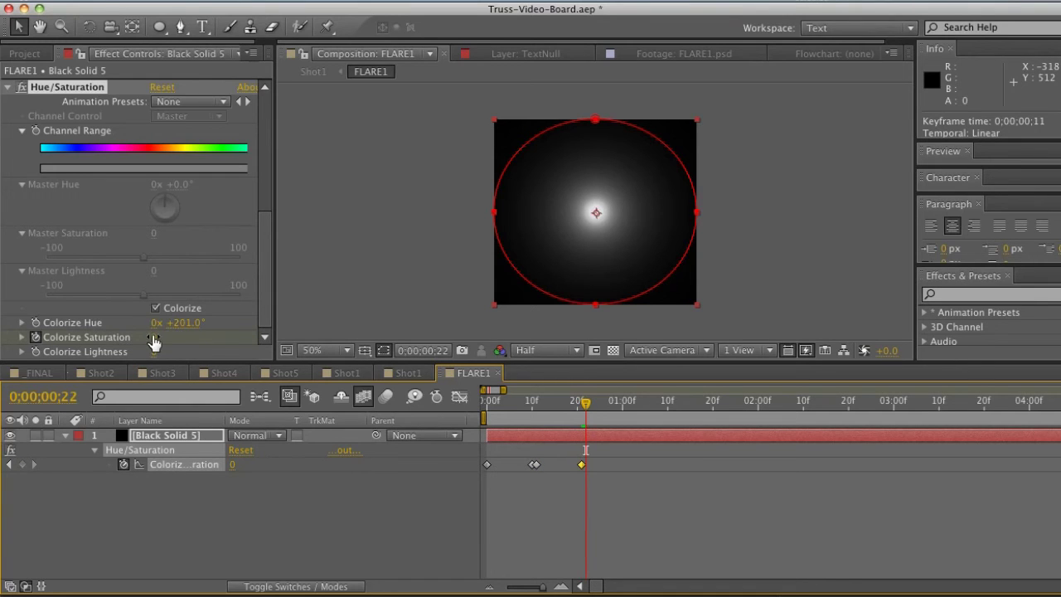
left_click_drag(153, 340, 216, 335)
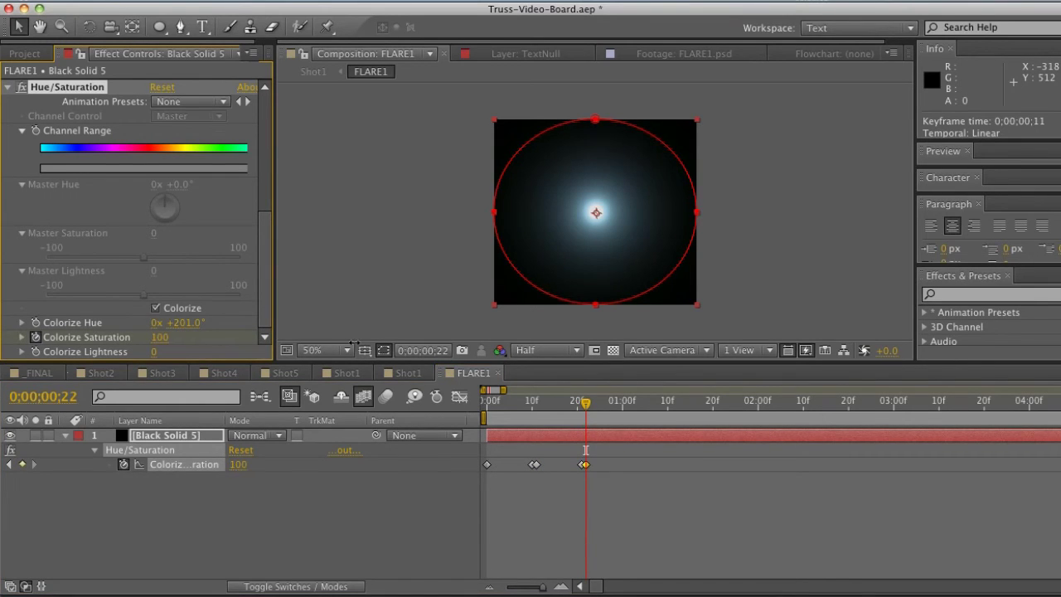
Copy and paste the blink keyframes repeatedly to extend the flicker, then review the timing
left_click_drag(640, 451, 526, 481)
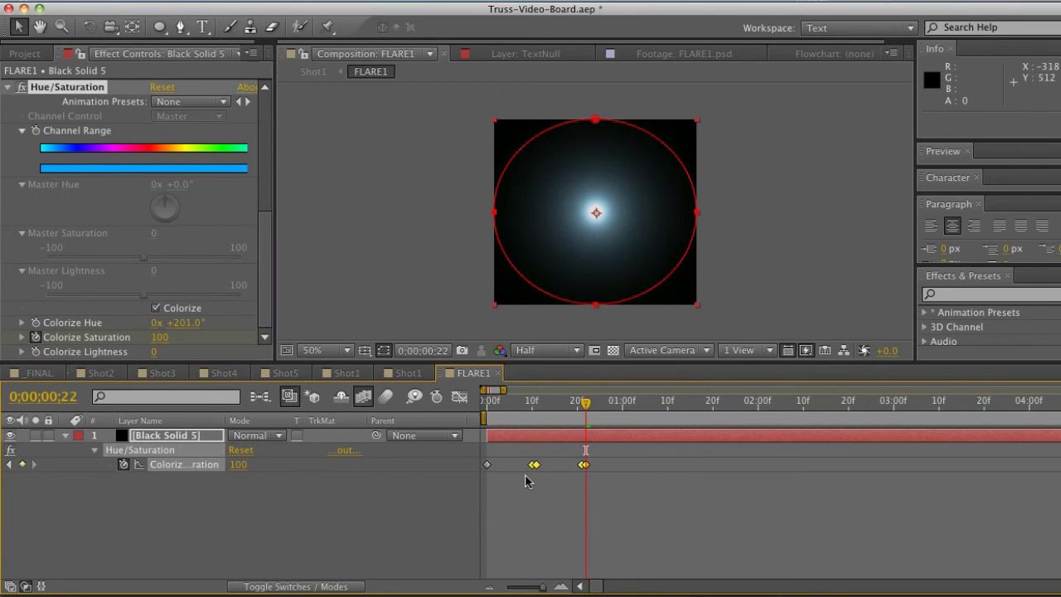
key("Page_Down")
key("Page_Down")
key("Page_Down")
key("Page_Down")
key("Page_Down")
key("Page_Down")
key("Page_Down")
key("Page_Down")
key("Page_Down")
key("Page_Down")
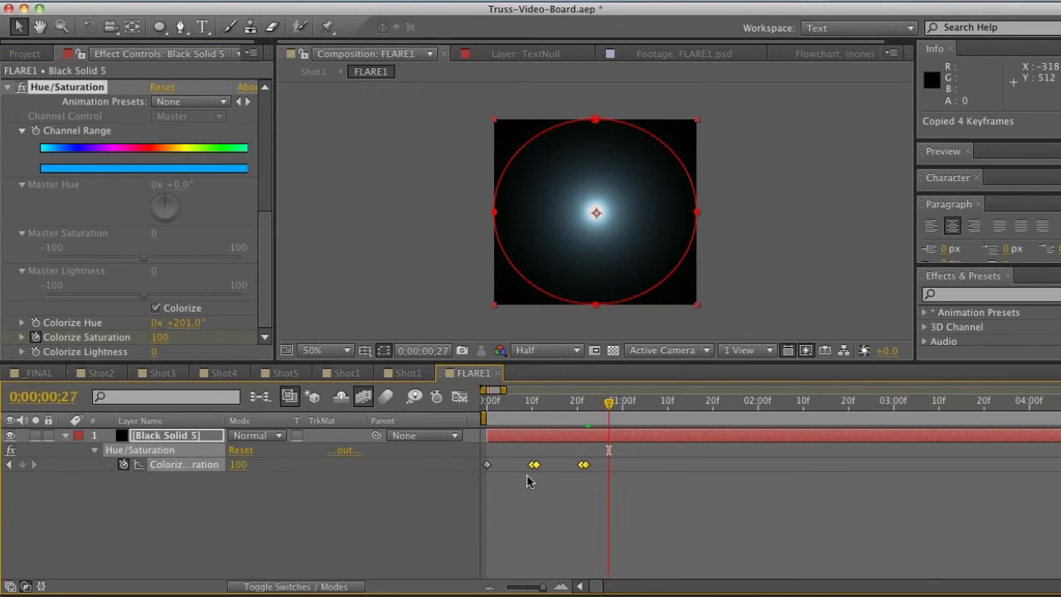
key("super+v")
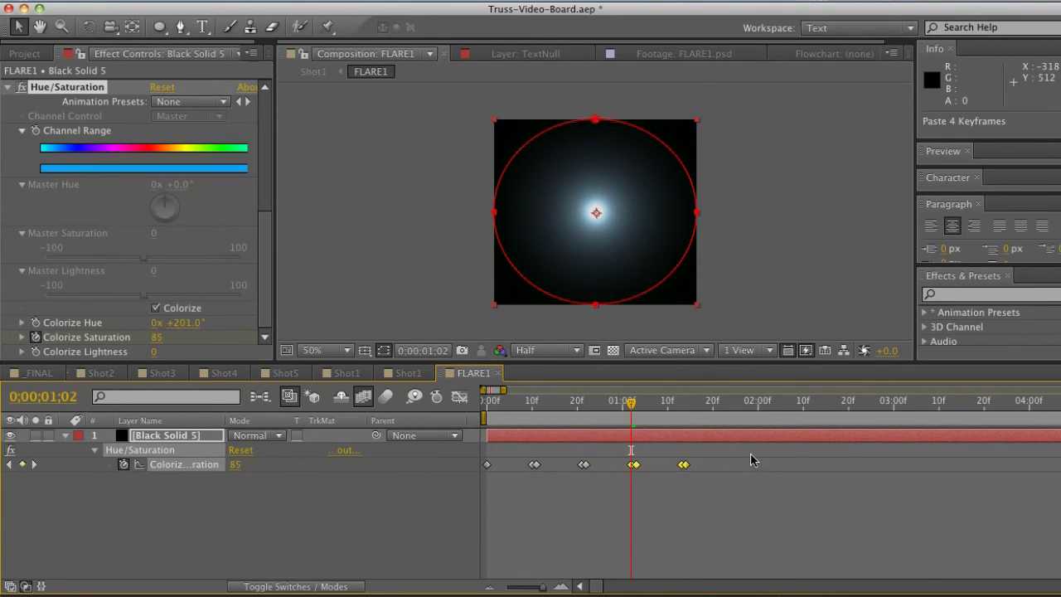
left_click_drag(753, 453, 526, 481)
left_click_drag(694, 402, 685, 408)
key("Page_Down")
key("Page_Down")
key("Page_Down")
key("Page_Down")
key("Page_Down")
key("Page_Down")
key("Page_Down")
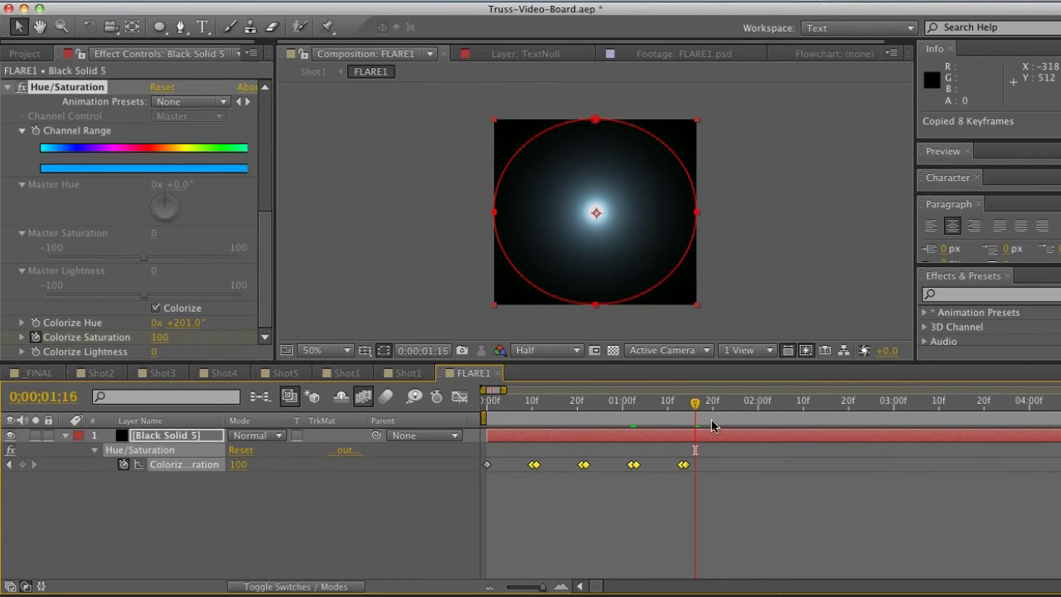
key("Page_Down")
key("Page_Down")
key("Page_Down")
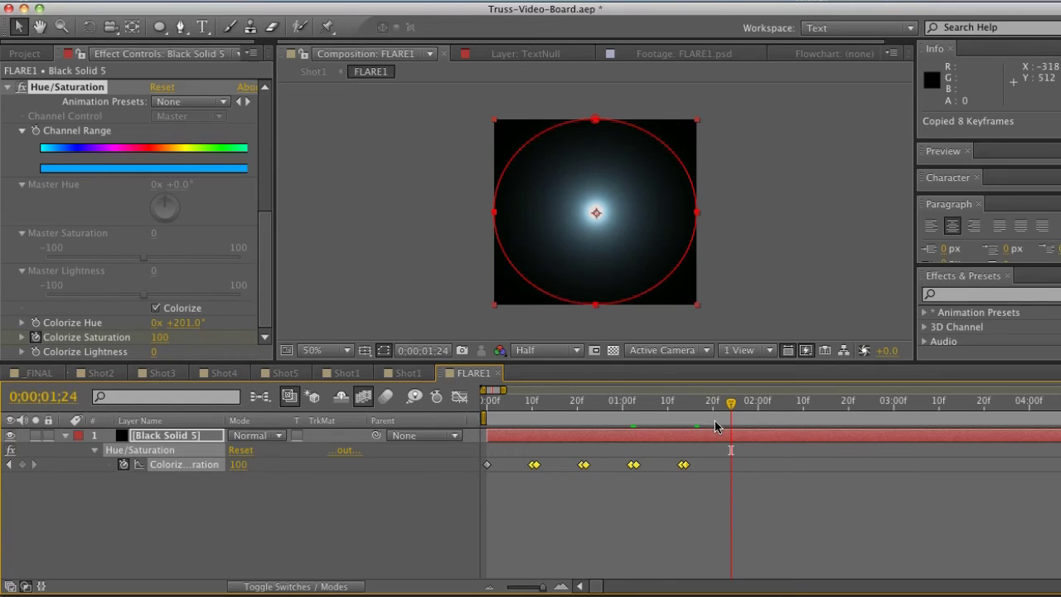
key("super+v")
left_click_drag(518, 408, 771, 419)
key("F2")
Switch to Shot1 and scrub the timeline to watch the flare blink
left_click(408, 373)
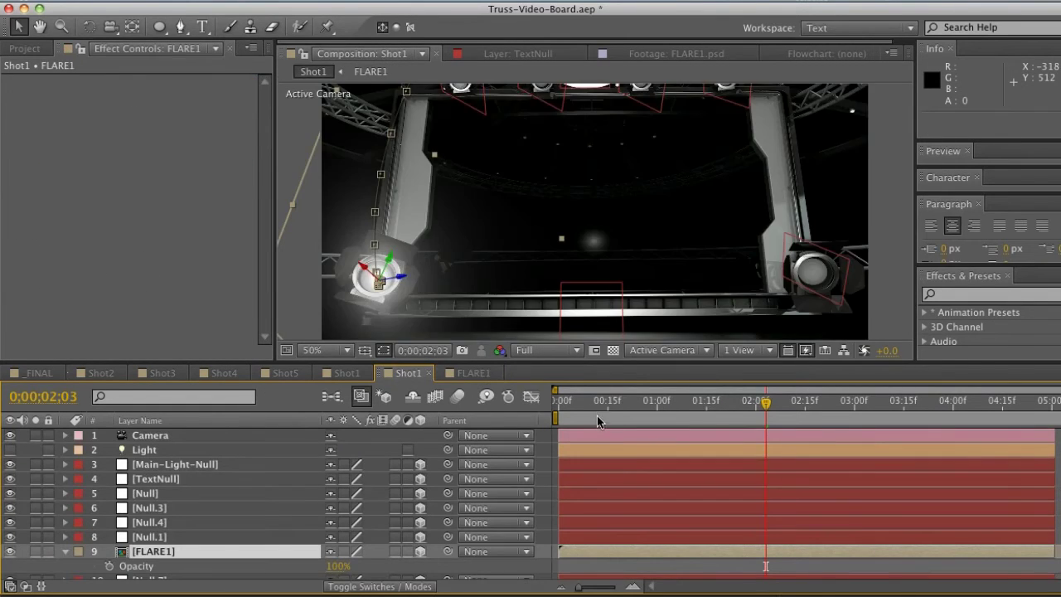
left_click_drag(597, 415, 680, 412)
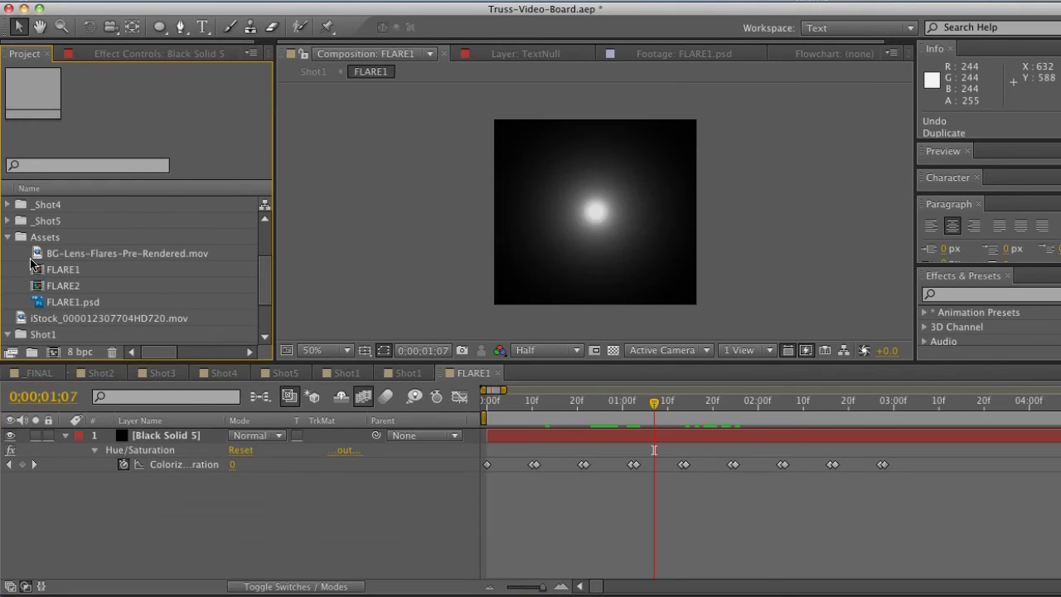
Duplicate FLARE1 as FLARE3 and shift its nine Colorize Saturation keyframes one step earlier
left_click(39, 271)
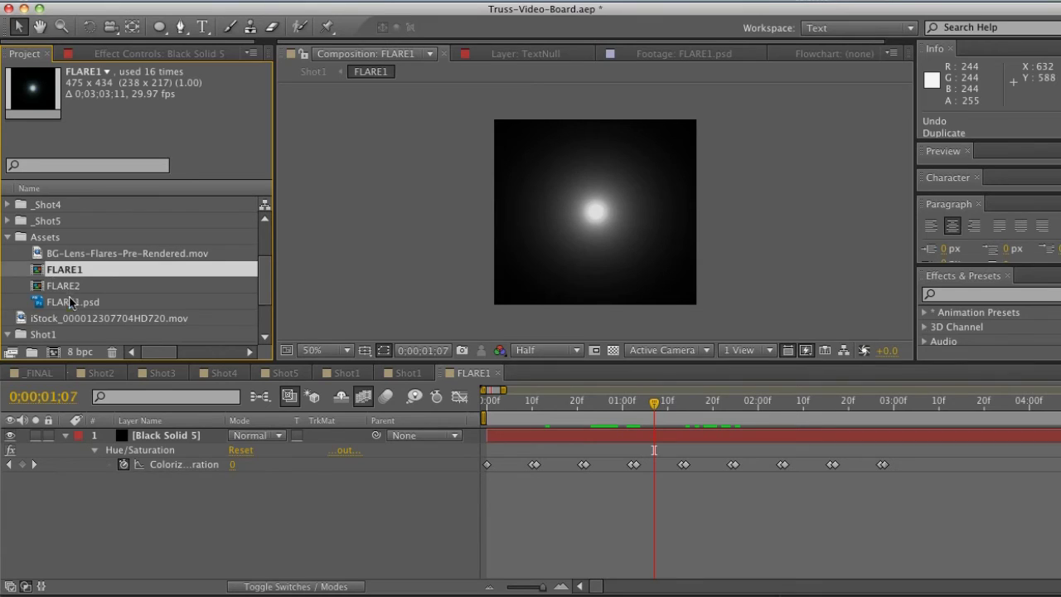
key("super+d")
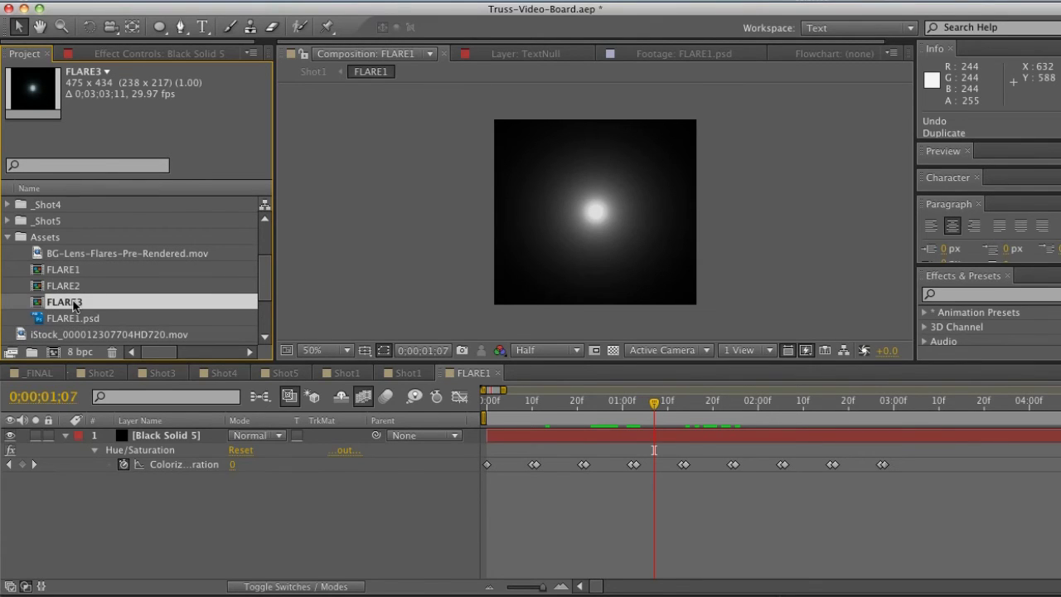
double_click(73, 303)
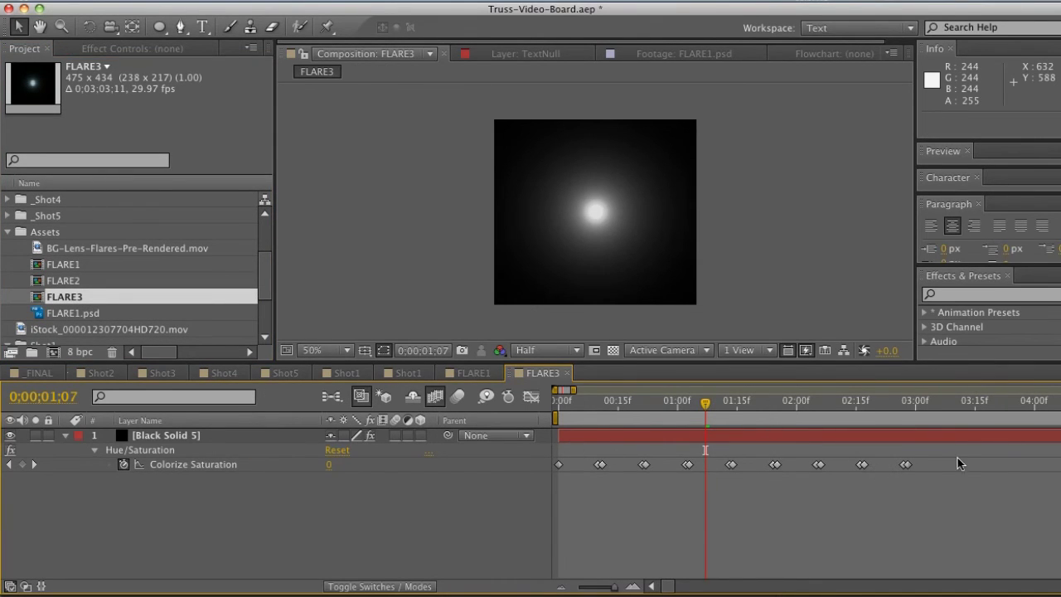
left_click_drag(959, 464, 537, 489)
left_click_drag(581, 418, 597, 414)
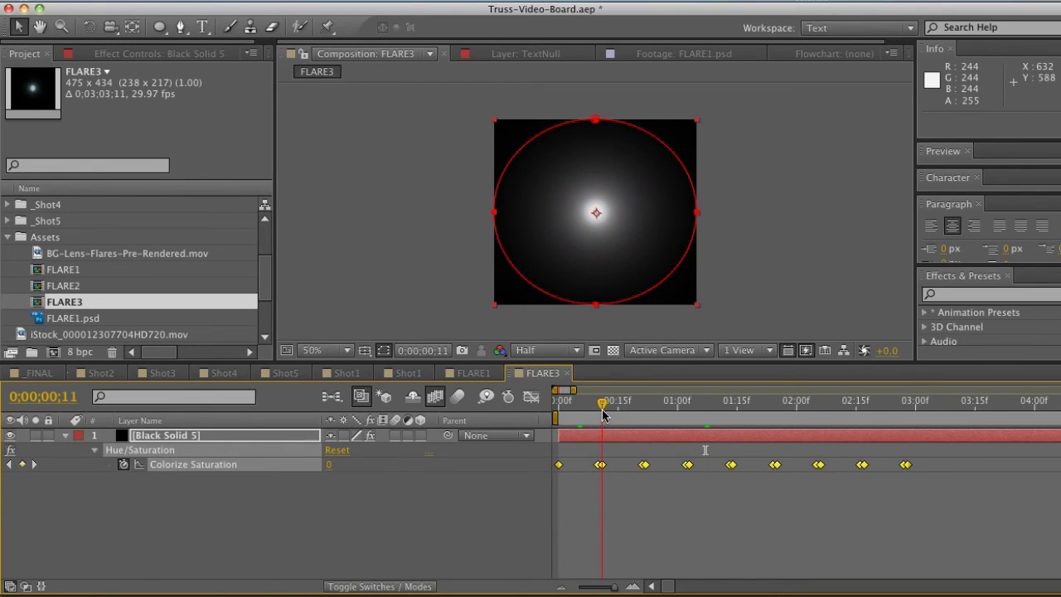
left_click_drag(906, 464, 862, 465)
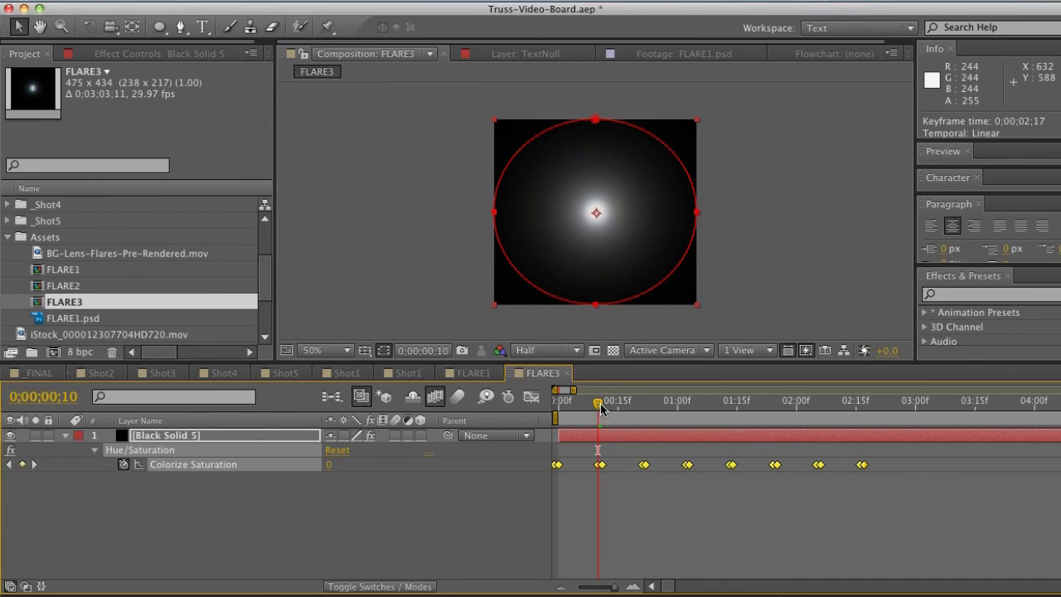
left_click_drag(601, 407, 699, 419)
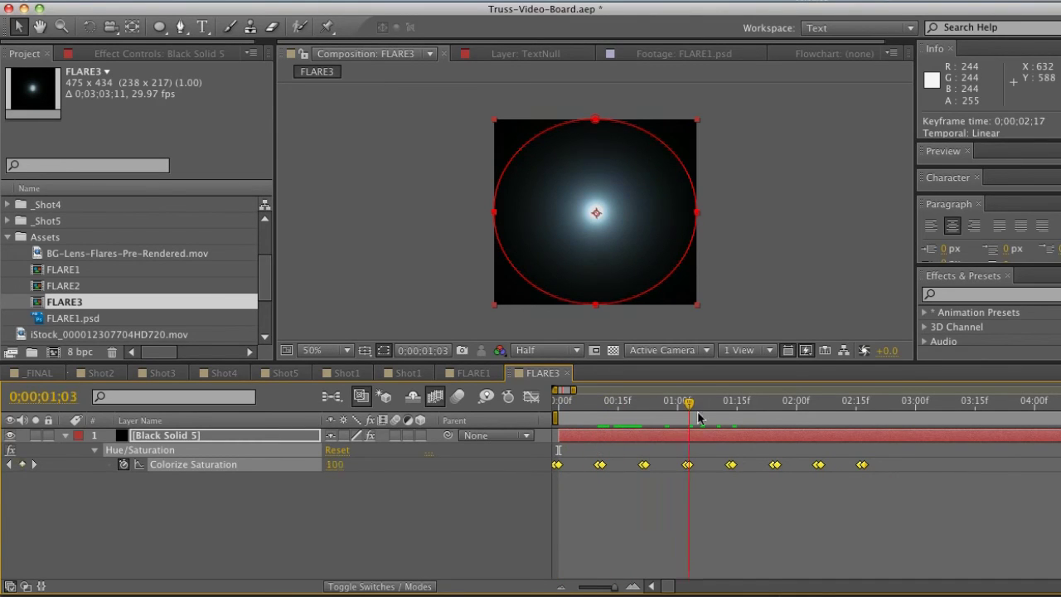
left_click(407, 372)
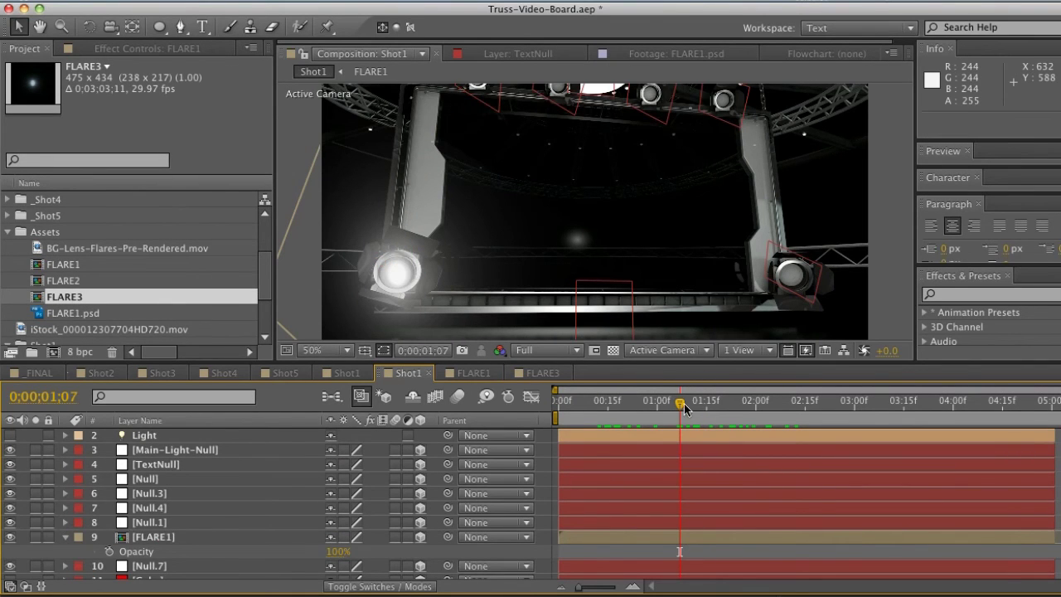
Scrub Shot1 to check the truss glow, then preview the finished baseball shot
left_click_drag(681, 404, 660, 414)
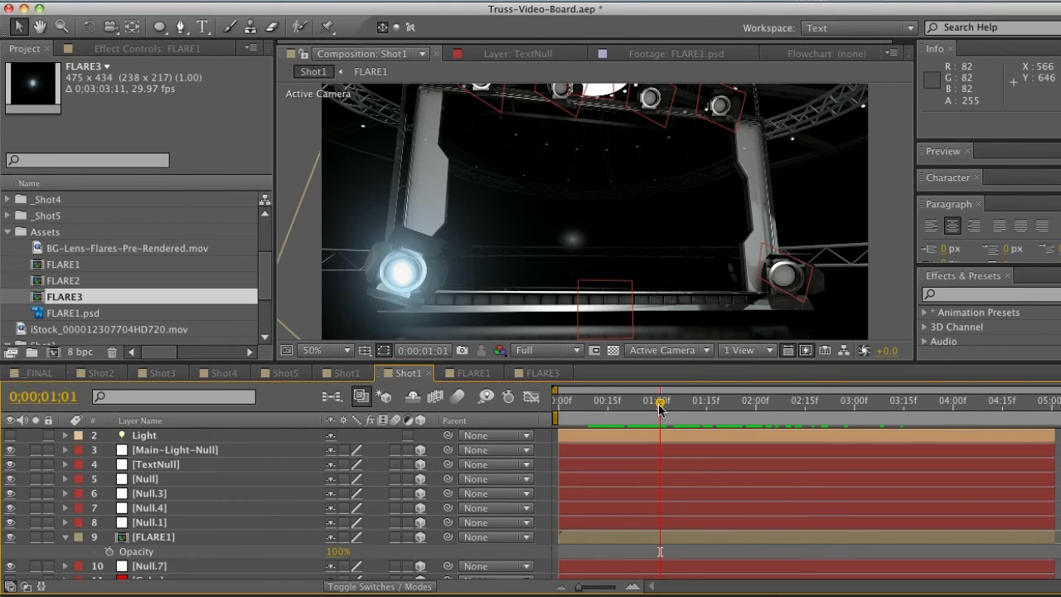
mouse_move(661, 406)
left_mouse_down()
mouse_move(741, 406)
mouse_move(604, 407)
mouse_move(924, 427)
mouse_move(650, 423)
left_mouse_up()
left_click(346, 373)
key("space")
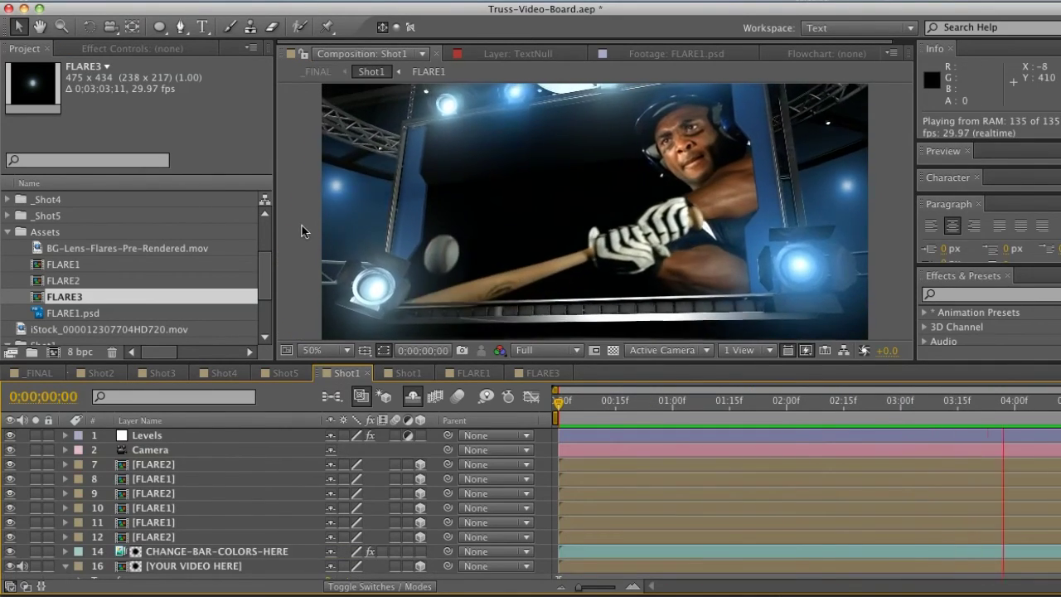